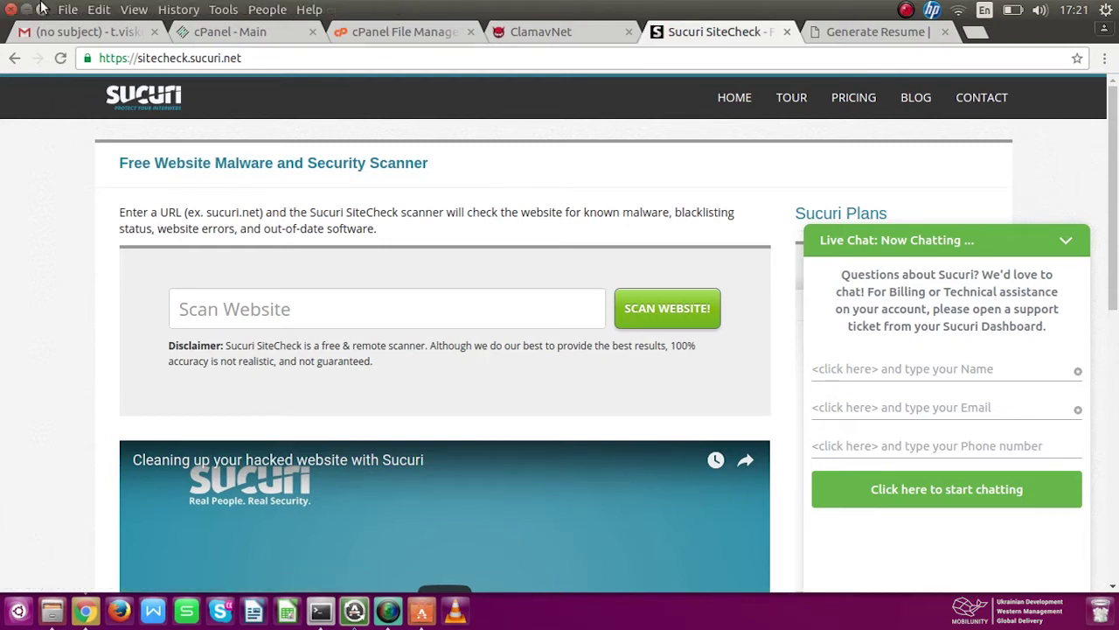
# Paste the site address into Sucuri SiteCheck, run the scan and scroll through the results.
pyautogui.click(863, 35)
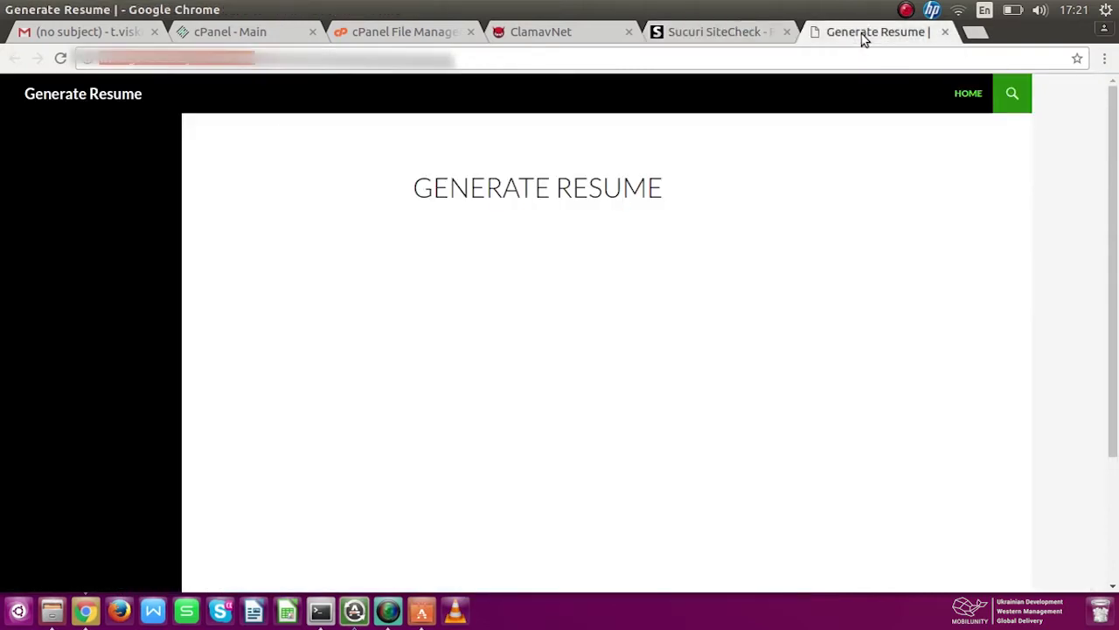
pyautogui.click(720, 37)
pyautogui.click(446, 316)
pyautogui.write('http://www.generatemyresume.com/')
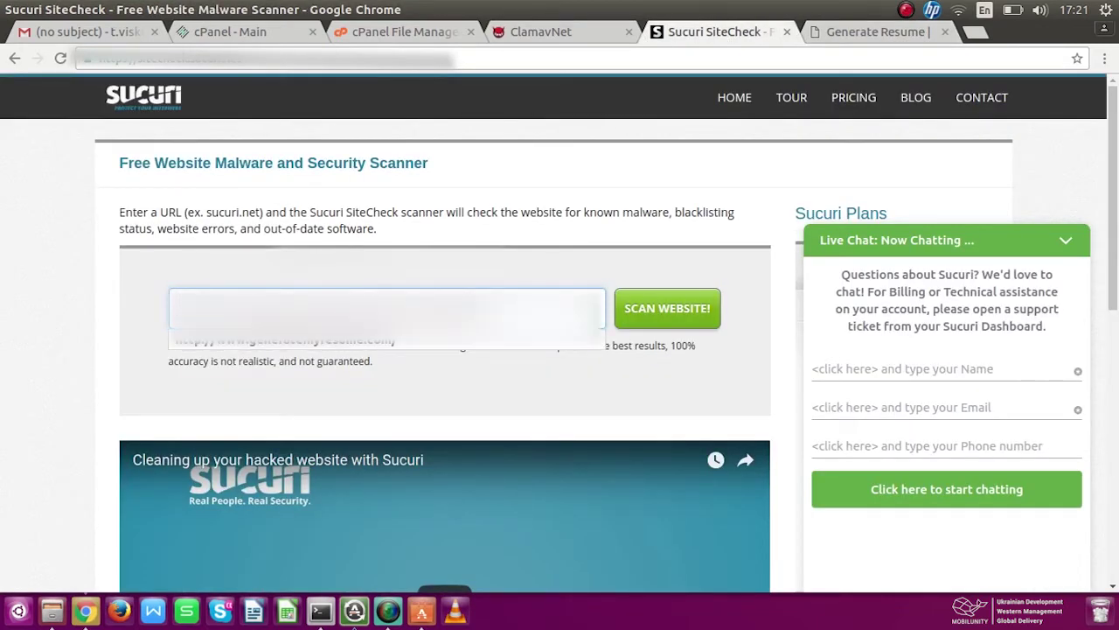
pyautogui.click(639, 311)
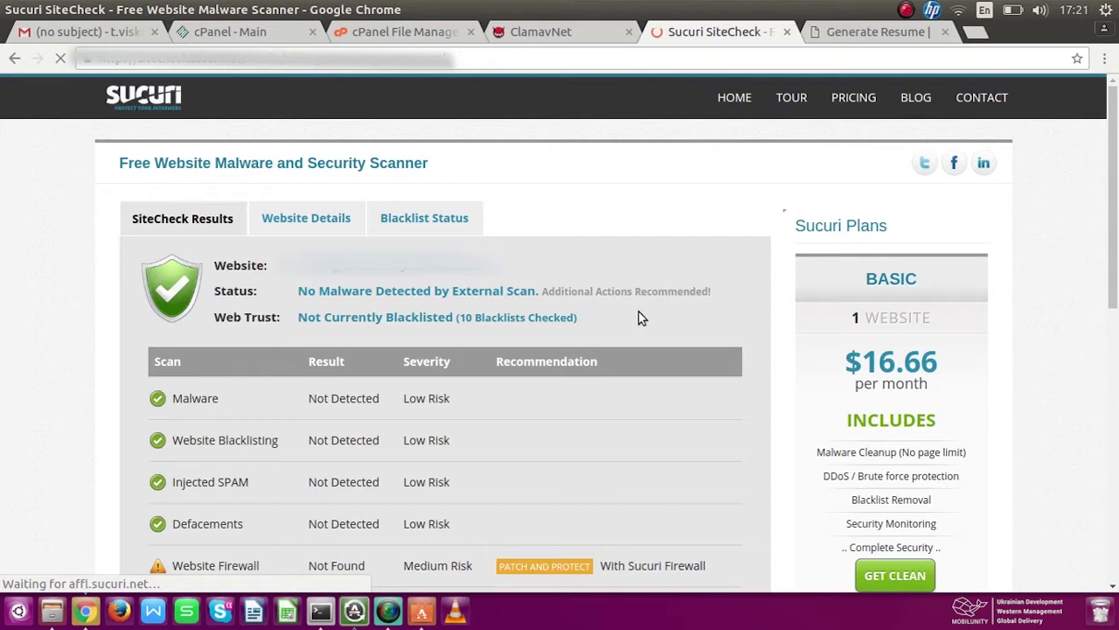
pyautogui.scroll(-2, 670, 261)
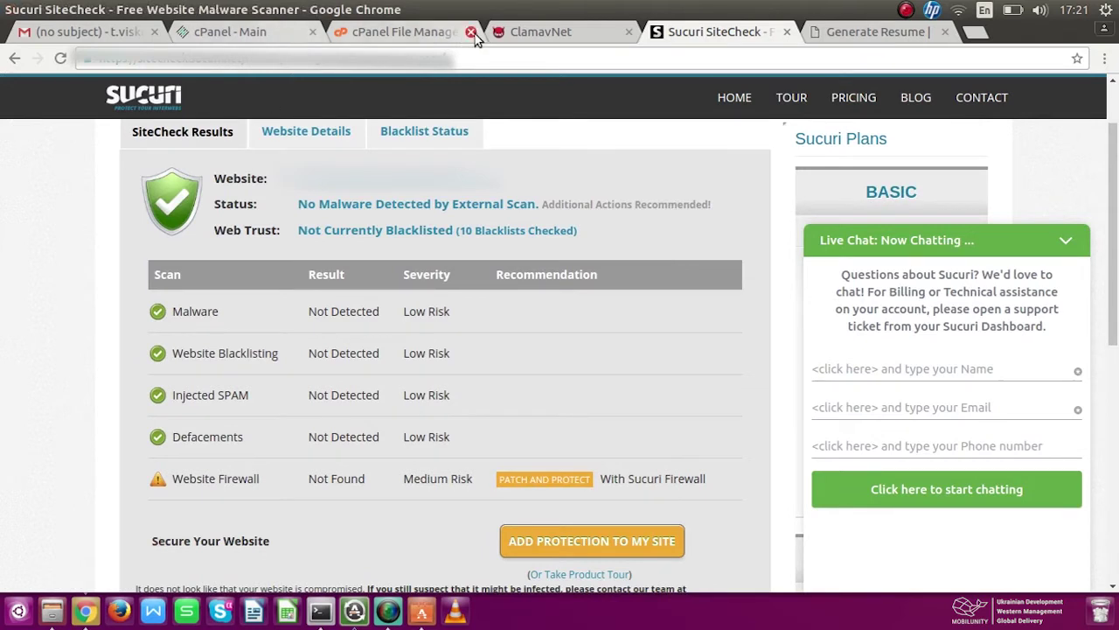
# Close the old File Manager tab and open the public_html folder from the tree.
pyautogui.click(251, 32)
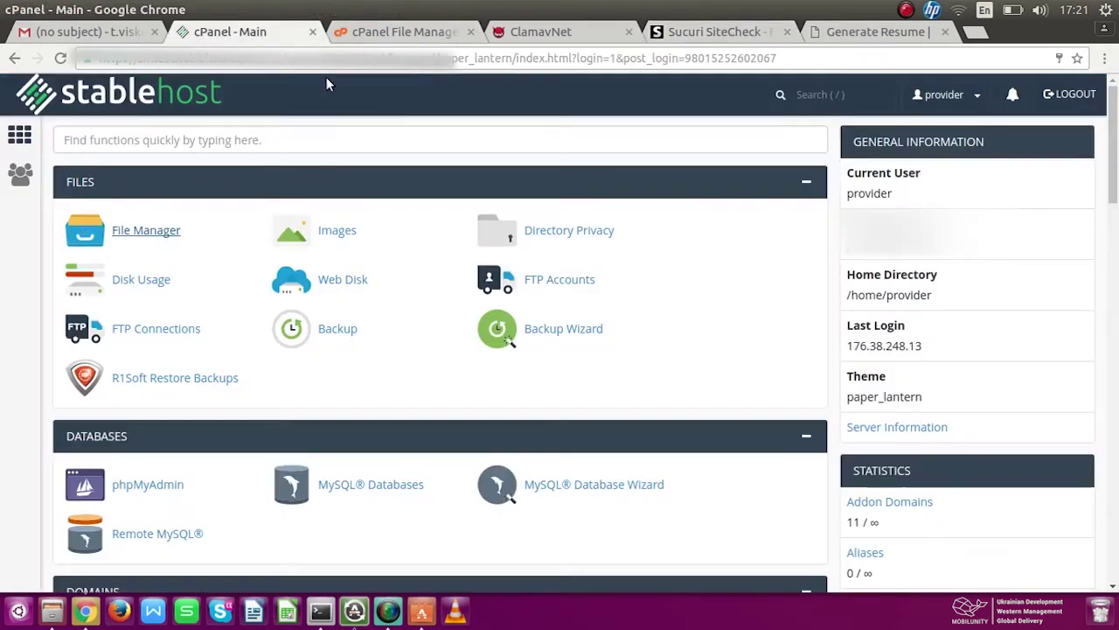
pyautogui.click(471, 32)
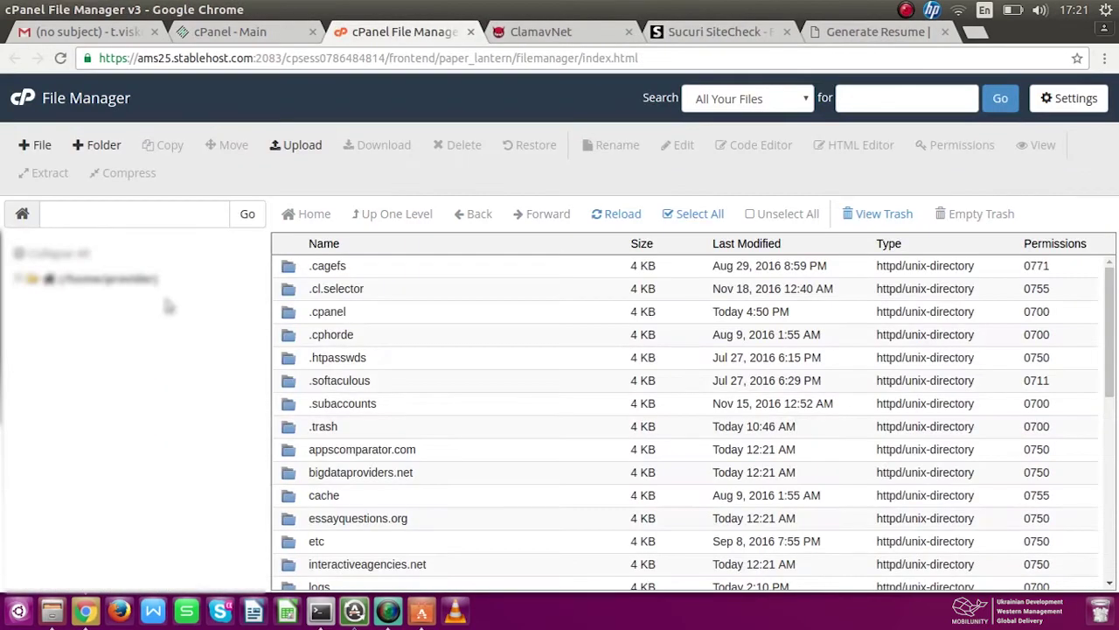
pyautogui.scroll(-3, 188, 306)
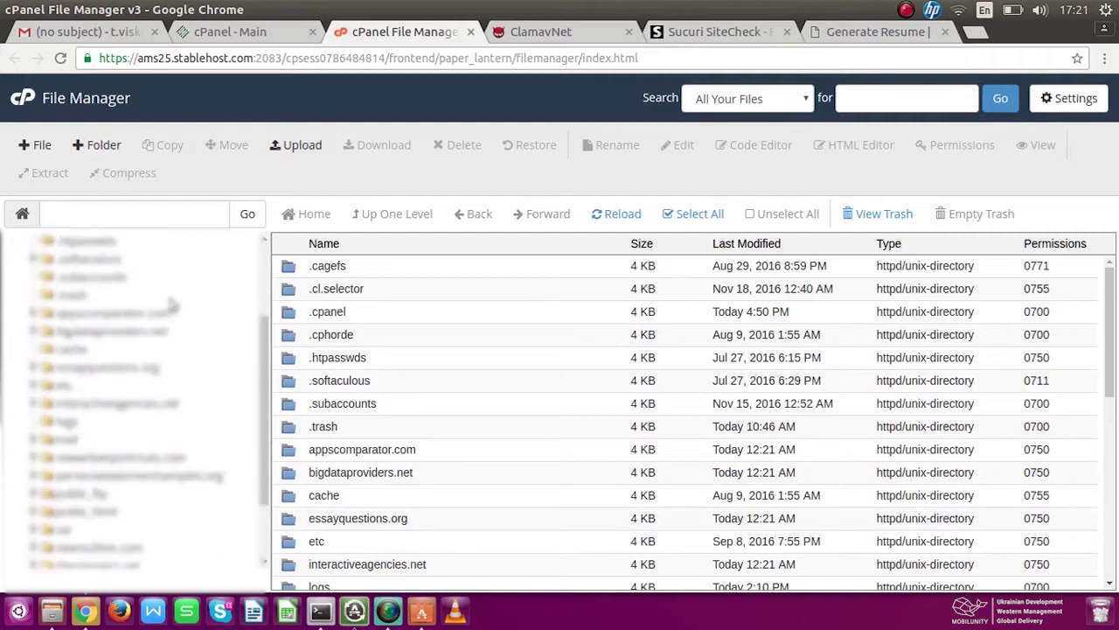
pyautogui.scroll(3, 195, 306)
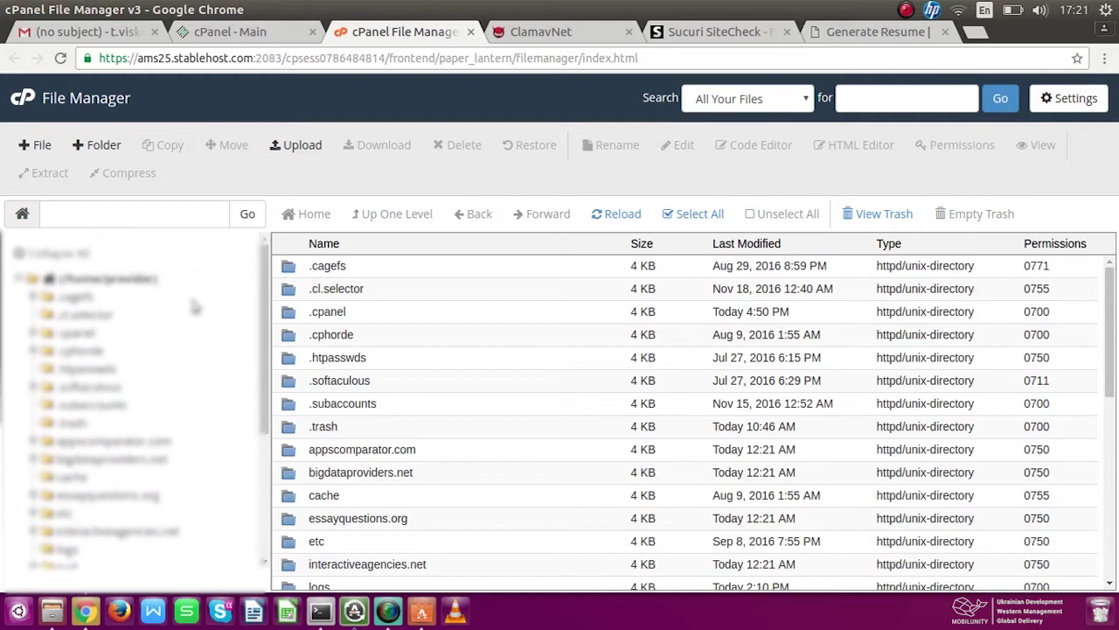
pyautogui.scroll(-3, 195, 306)
pyautogui.scroll(3, 182, 359)
pyautogui.scroll(-4, 138, 453)
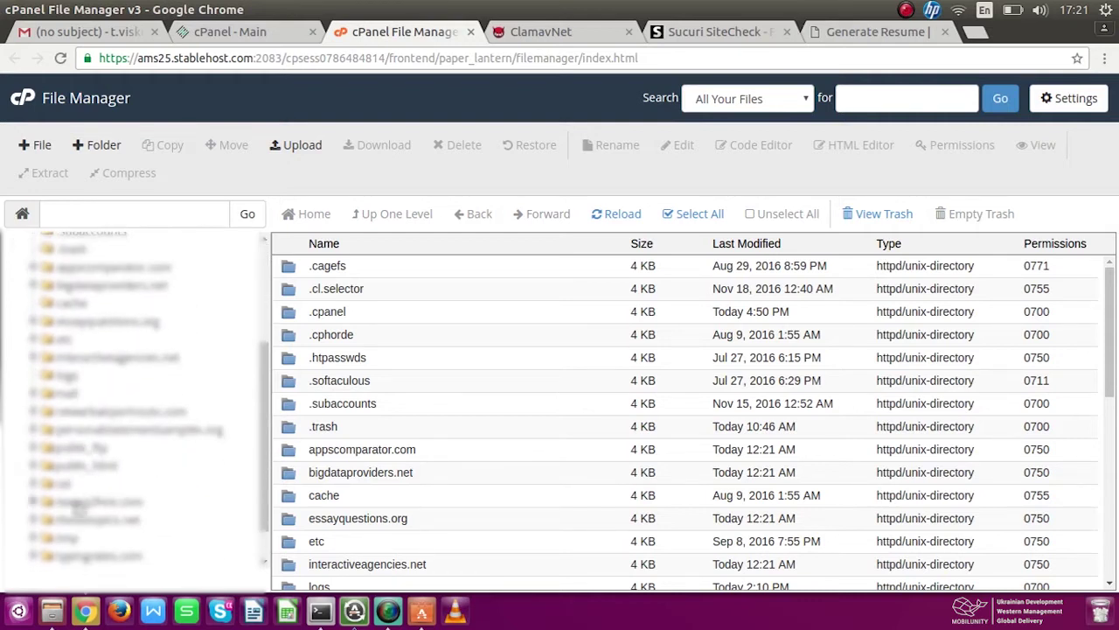
pyautogui.click(83, 466)
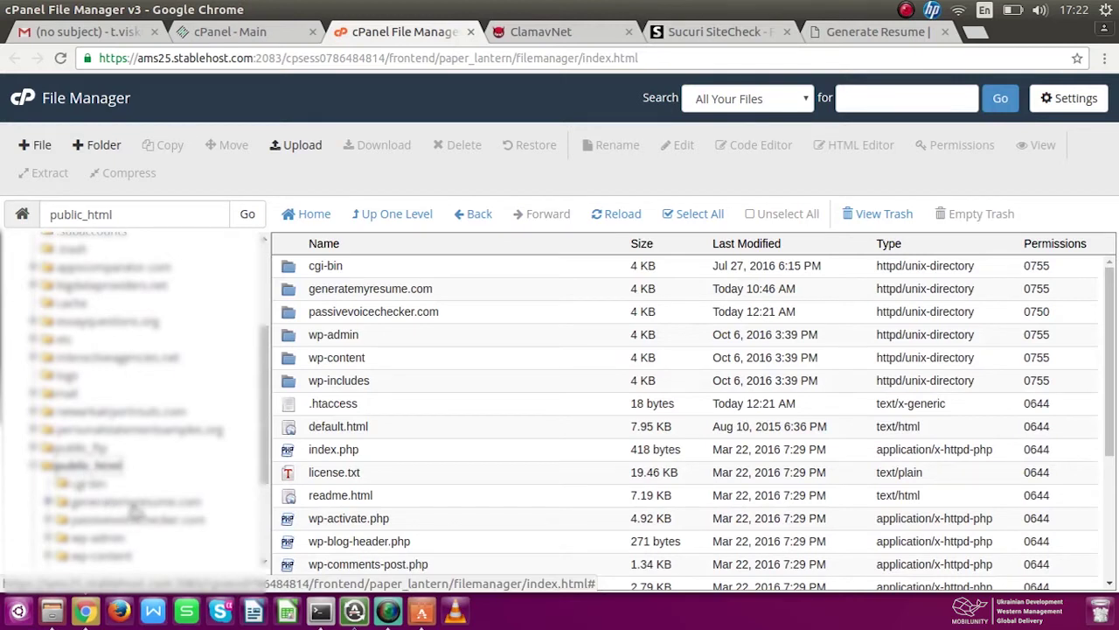
# Navigate the tree to generatemyresume.com/wp-content/plugins.
pyautogui.click(133, 508)
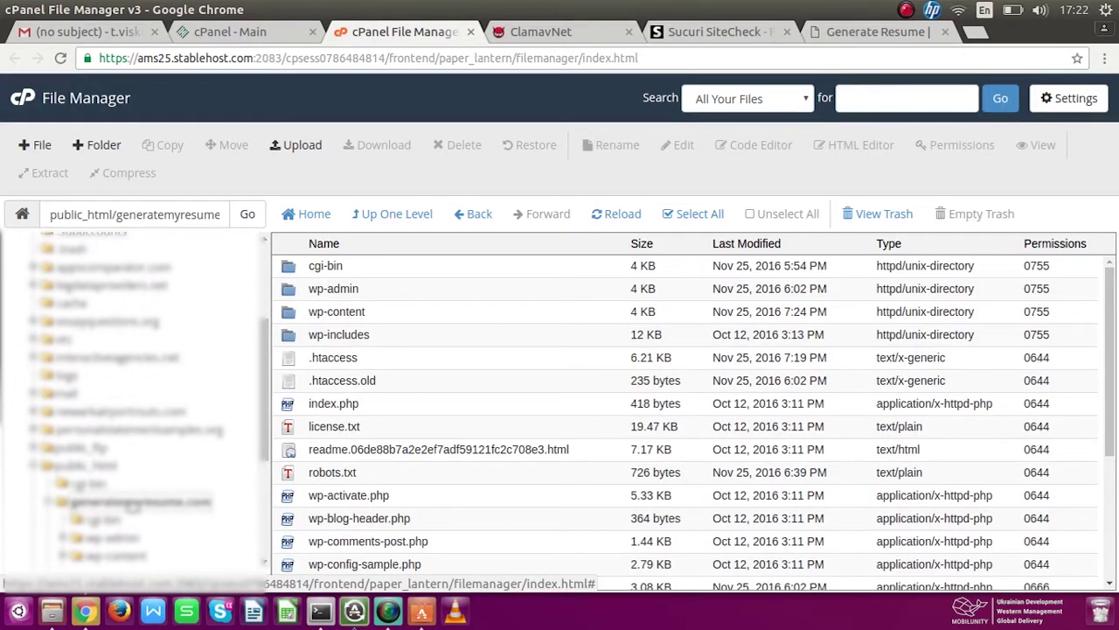
pyautogui.scroll(-1, 131, 506)
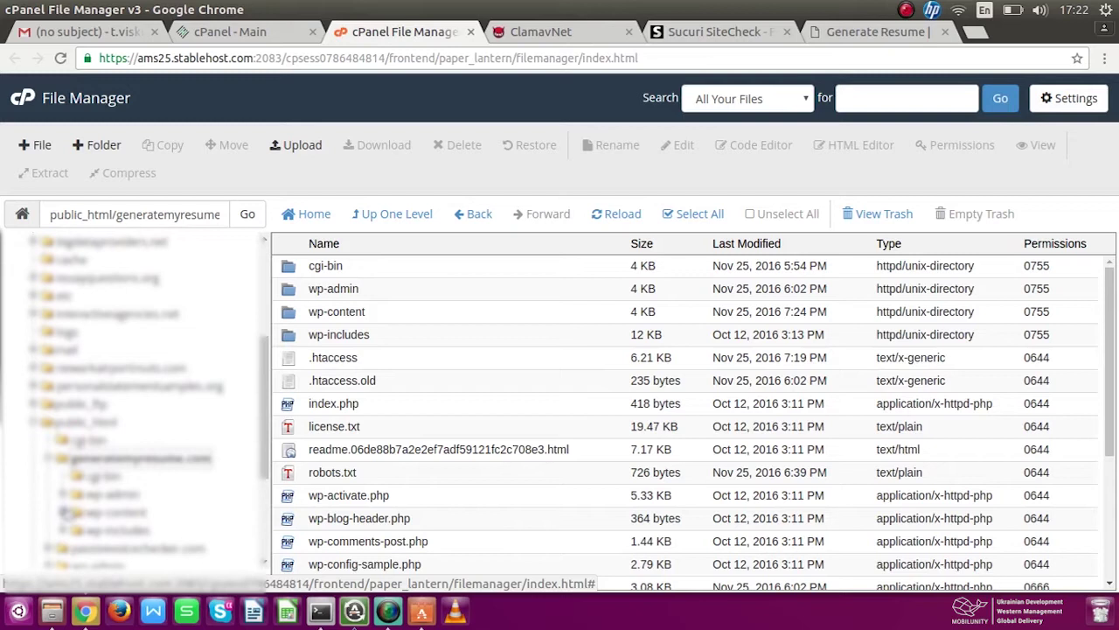
pyautogui.click(64, 513)
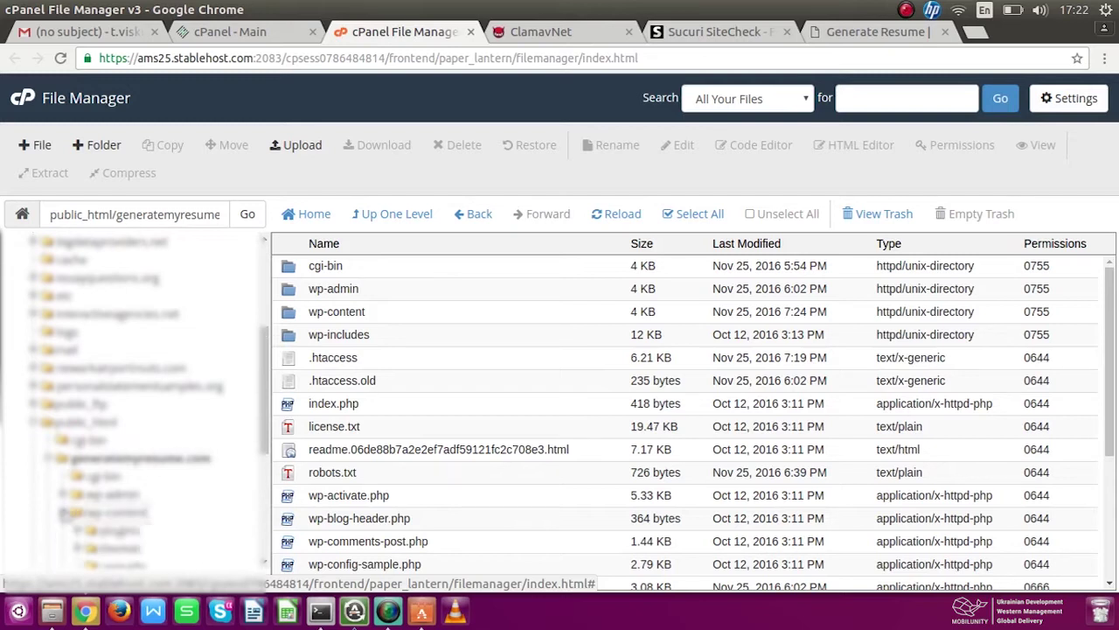
pyautogui.scroll(-1, 188, 502)
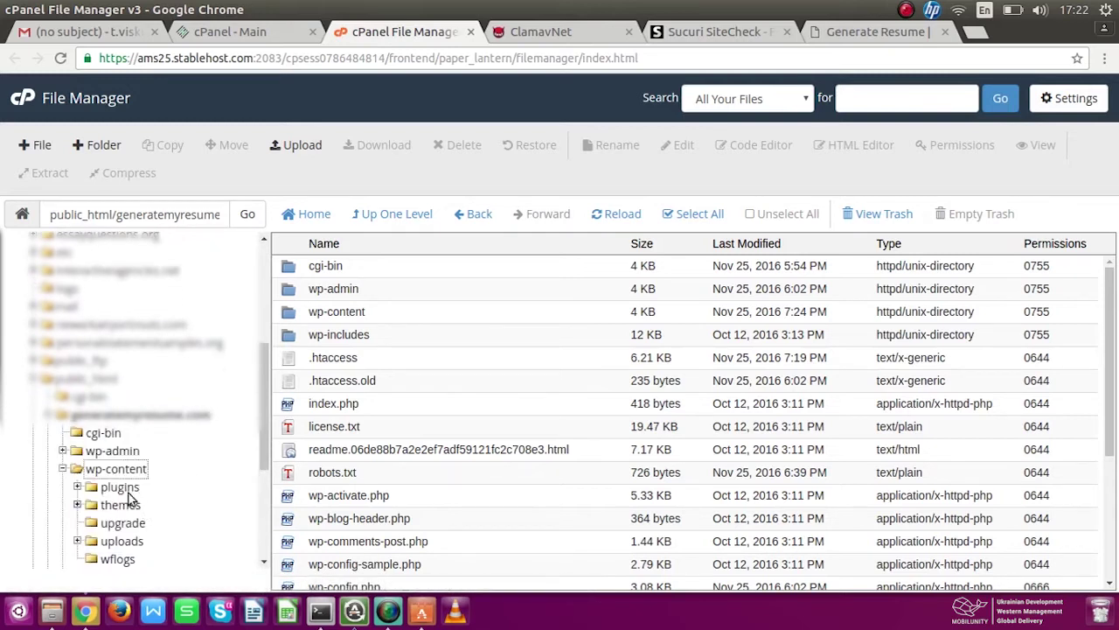
pyautogui.click(116, 488)
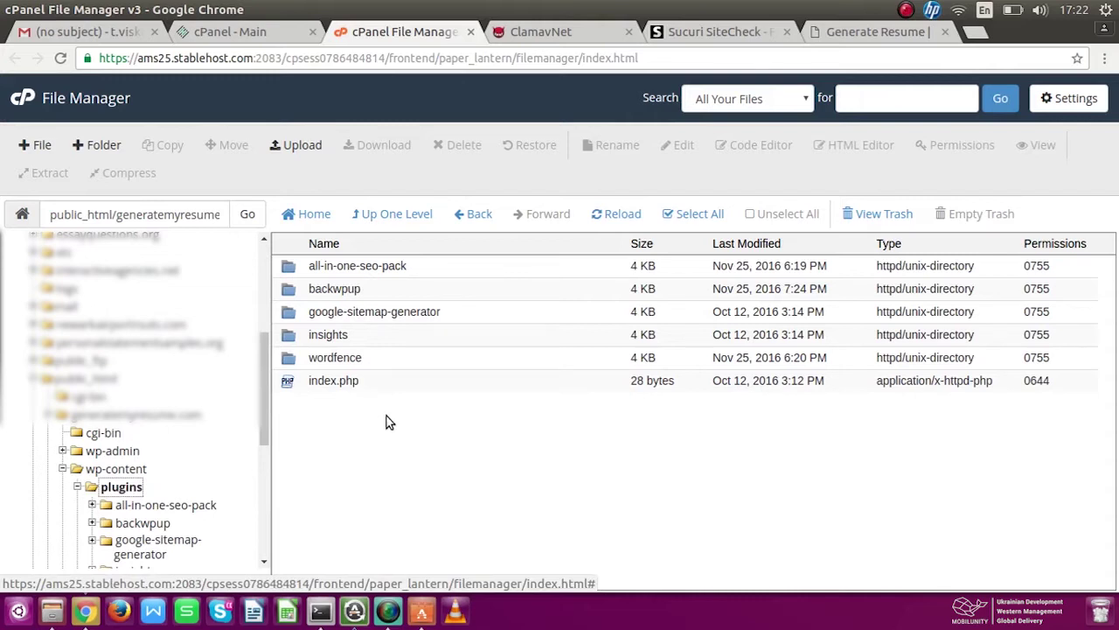
# Move the all-in-one-seo-pack, backwpup and google-sitemap-generator plugin folders to the trash.
pyautogui.rightClick(326, 266)
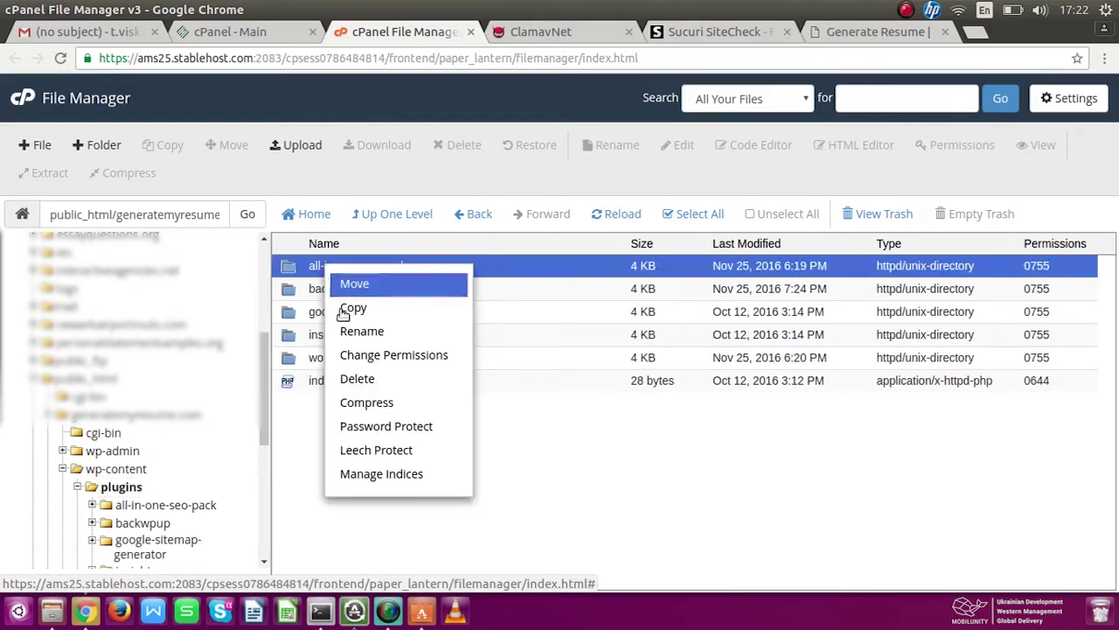
pyautogui.click(359, 383)
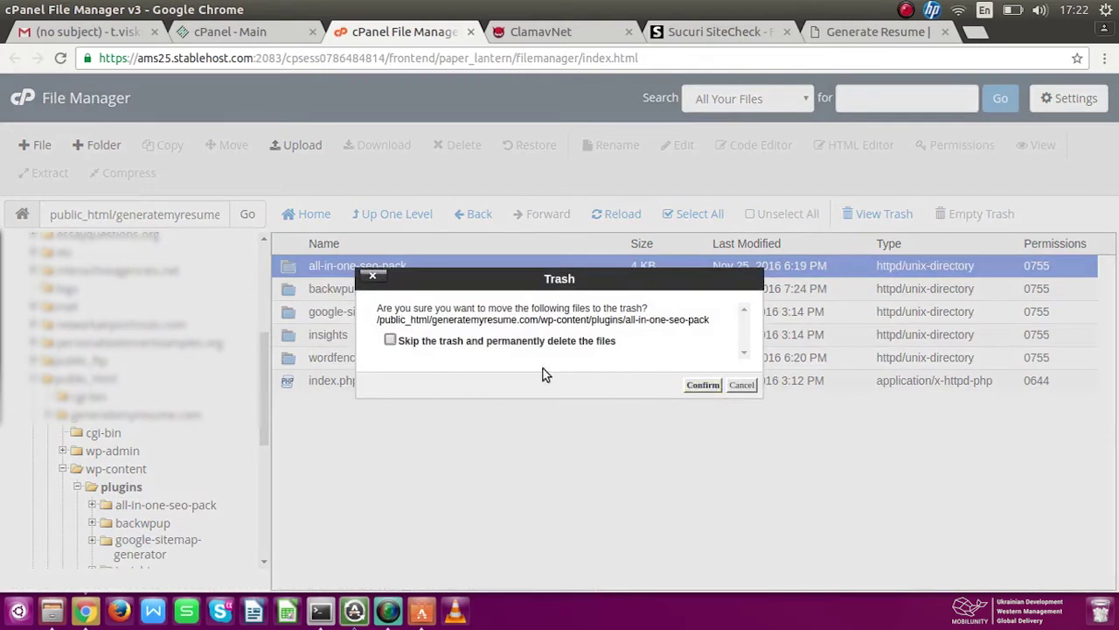
pyautogui.click(703, 386)
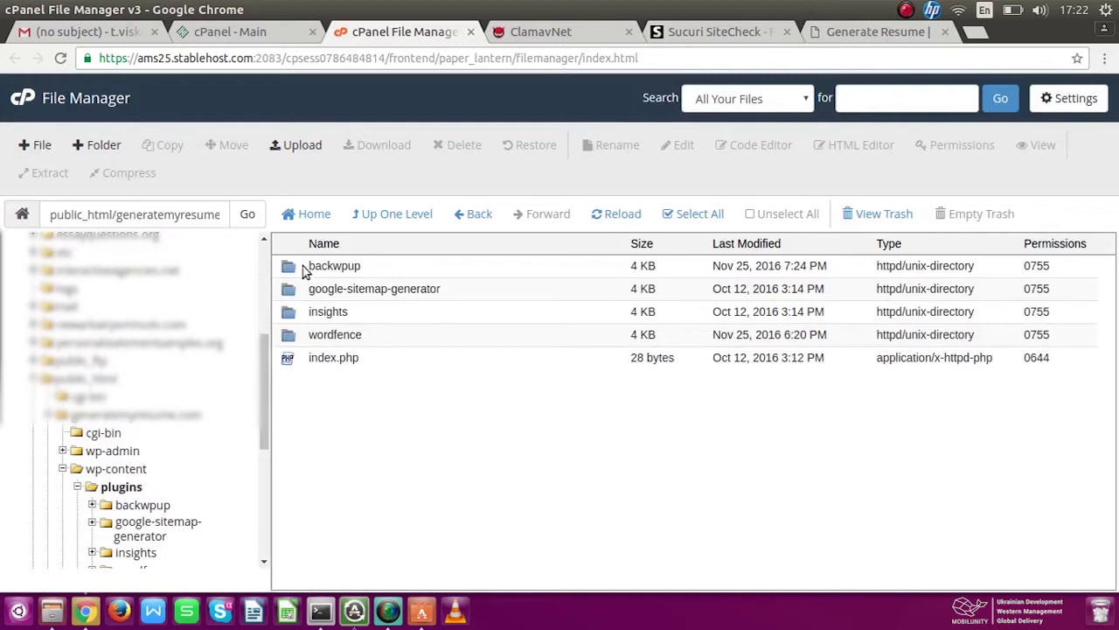
pyautogui.rightClick(306, 270)
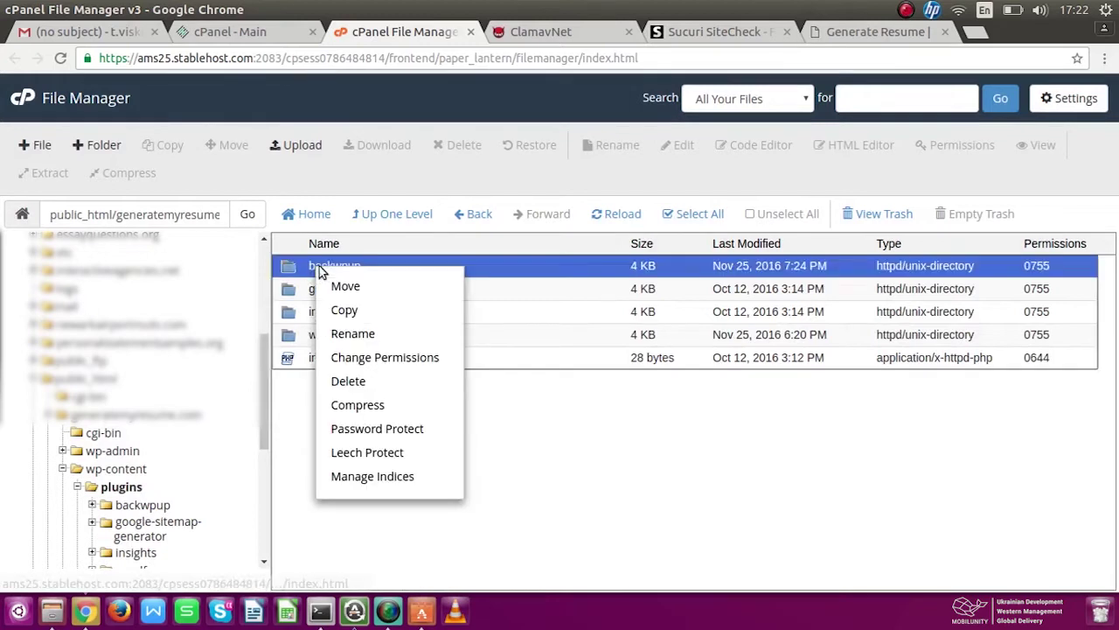
pyautogui.click(360, 382)
pyautogui.click(740, 386)
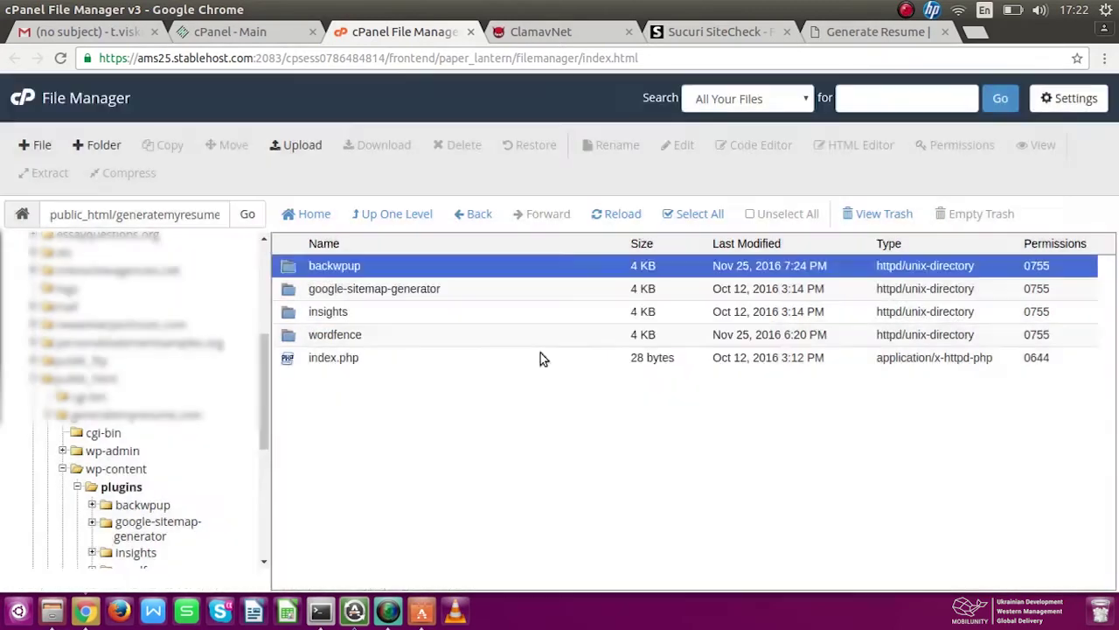
pyautogui.rightClick(364, 268)
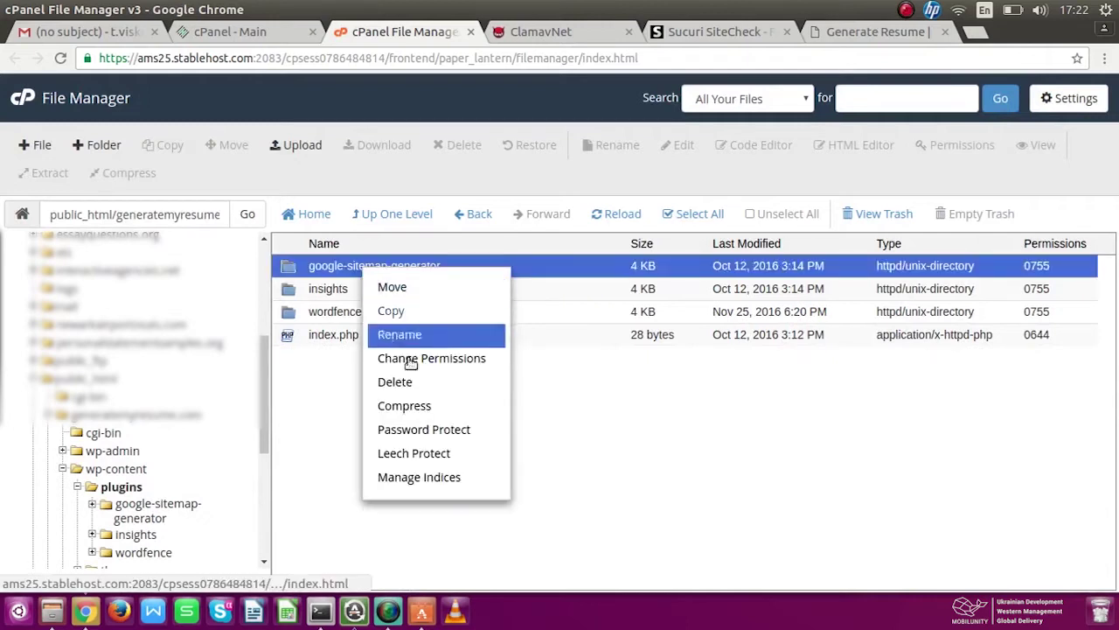
pyautogui.click(402, 383)
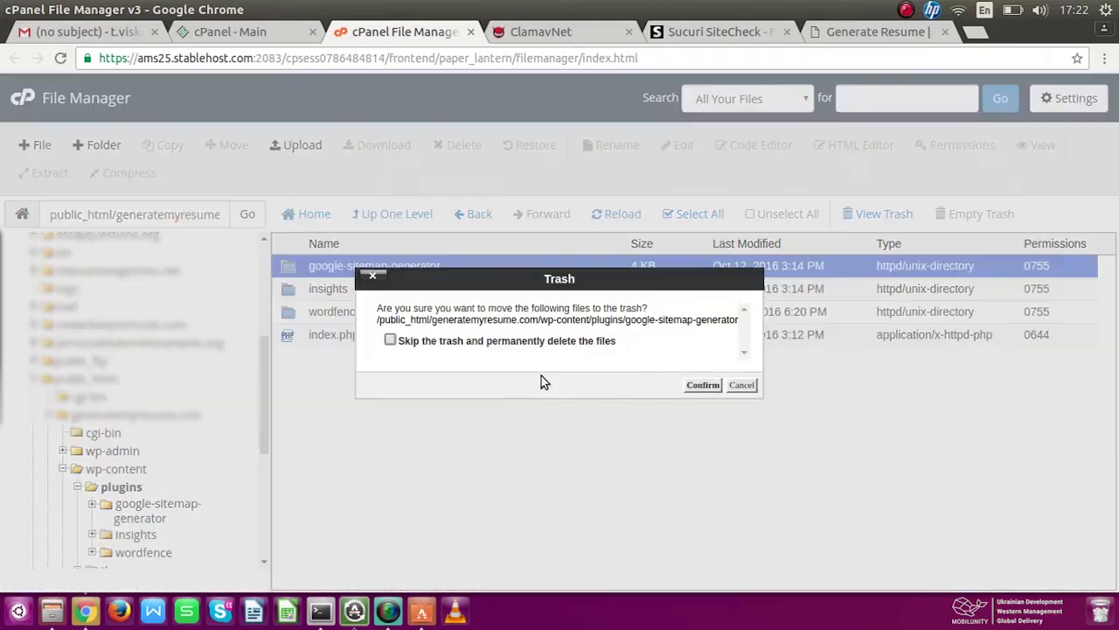
pyautogui.click(701, 386)
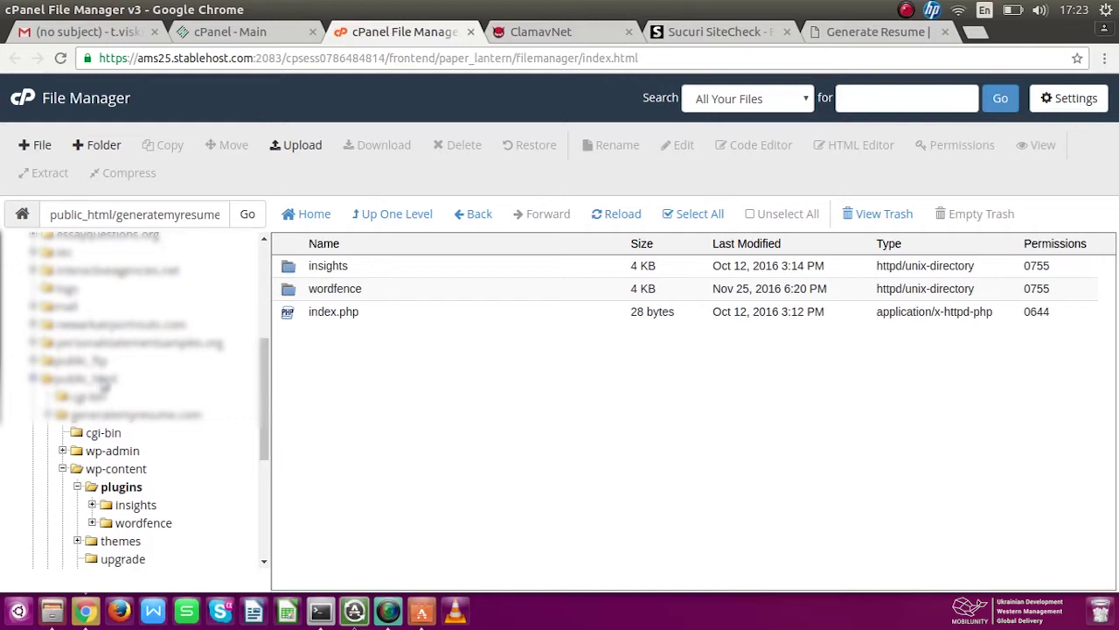
# Go back to the generatemyresume.com folder and trash its root index.php file.
pyautogui.click(131, 415)
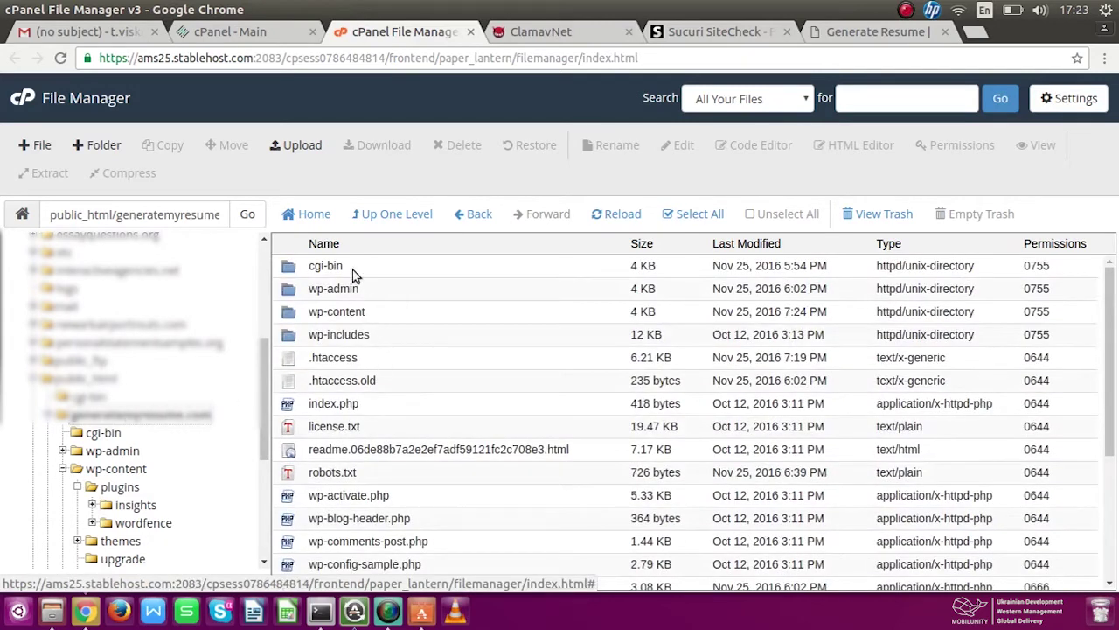
pyautogui.rightClick(339, 407)
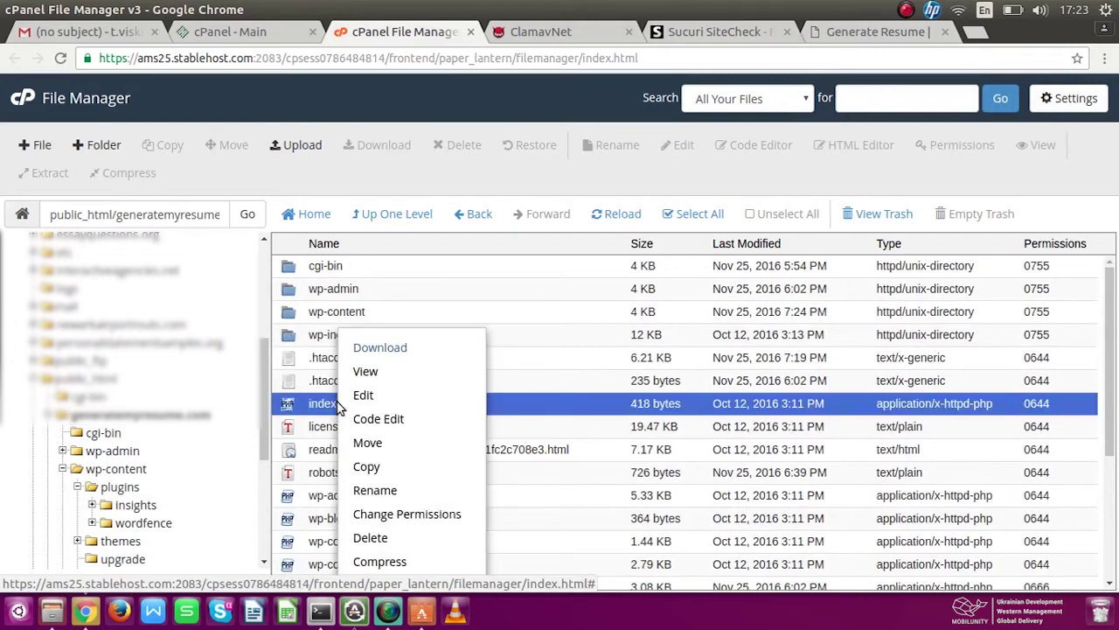
pyautogui.click(384, 541)
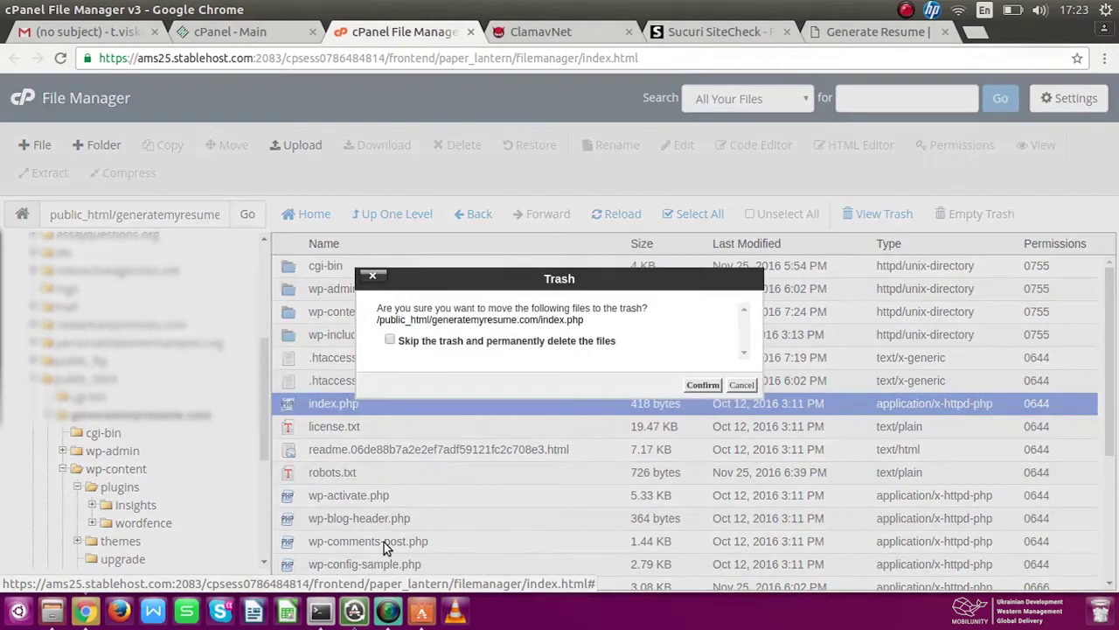
pyautogui.click(700, 388)
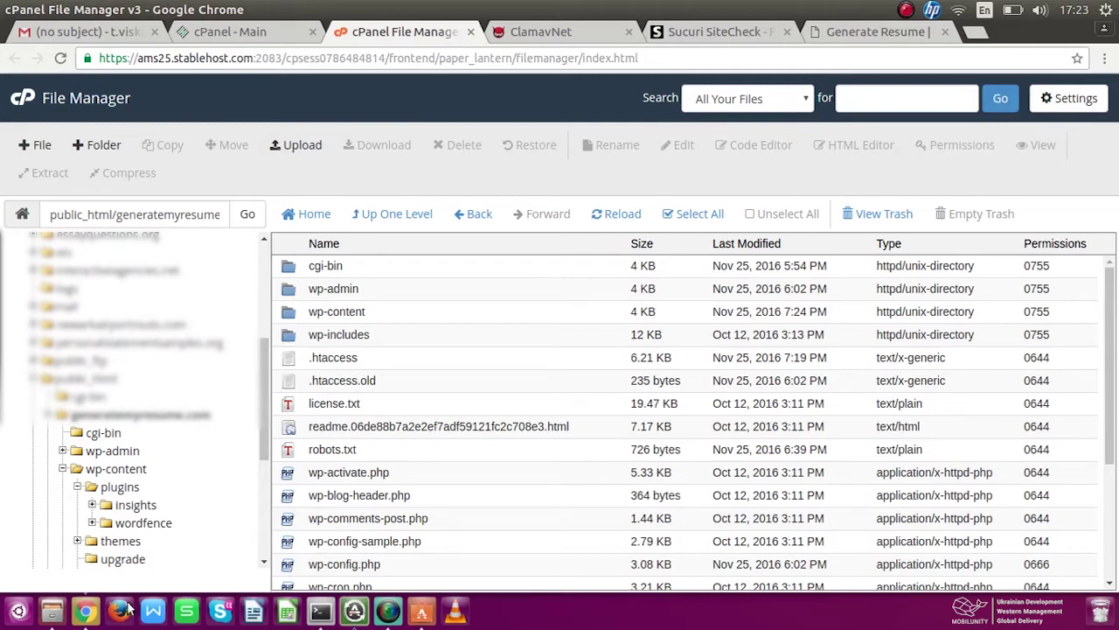
# Open wp-content/themes and move the twentyfifteen theme folder to the trash.
pyautogui.scroll(-1, 184, 470)
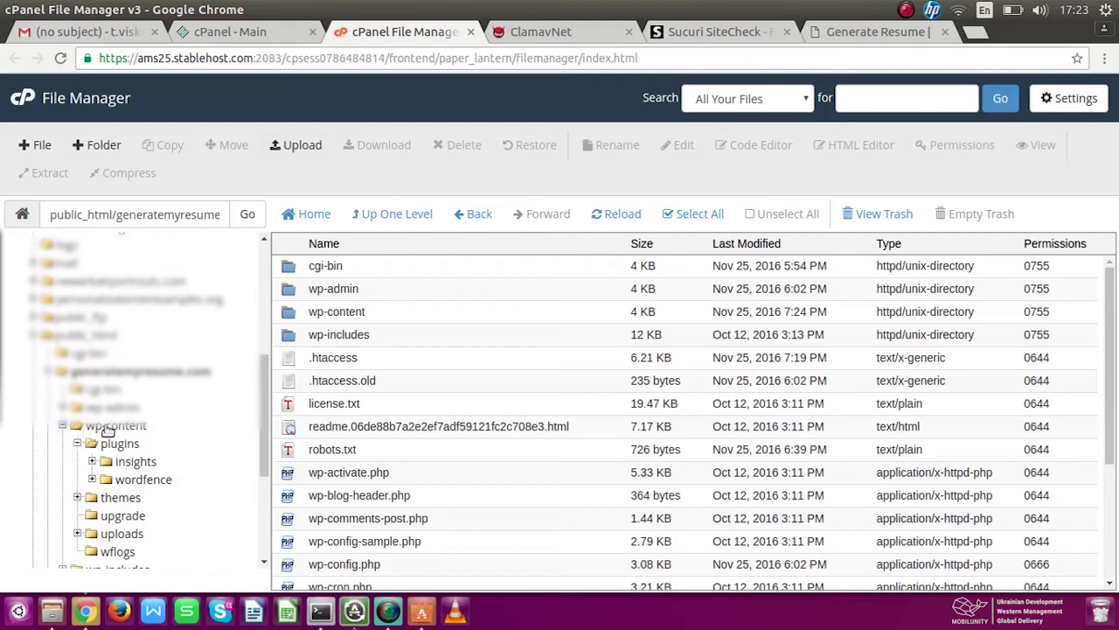
pyautogui.click(111, 497)
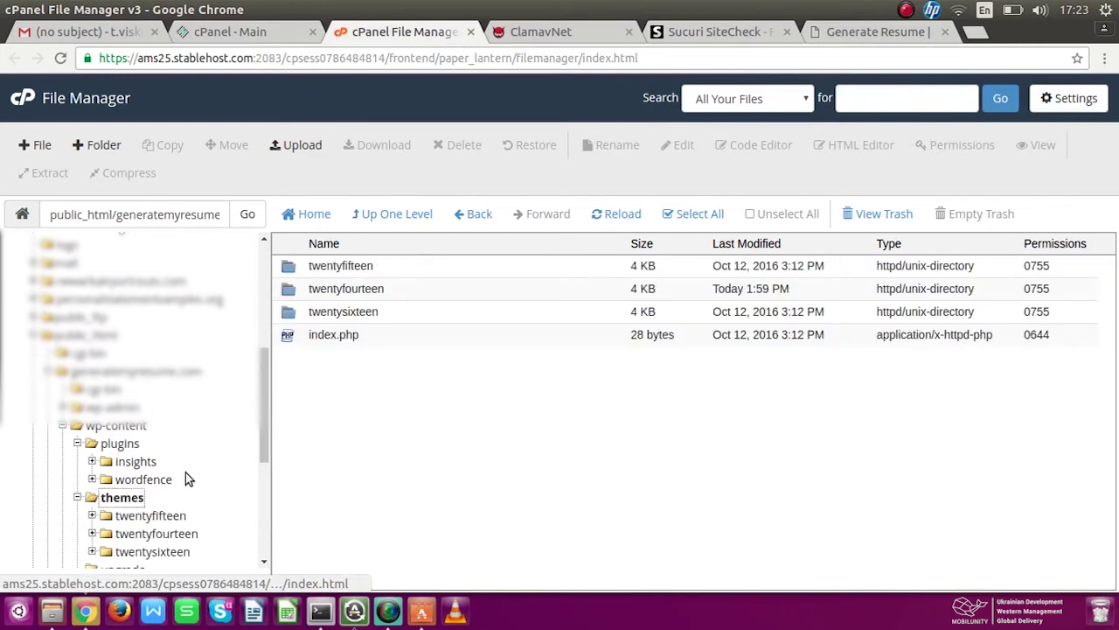
pyautogui.rightClick(320, 271)
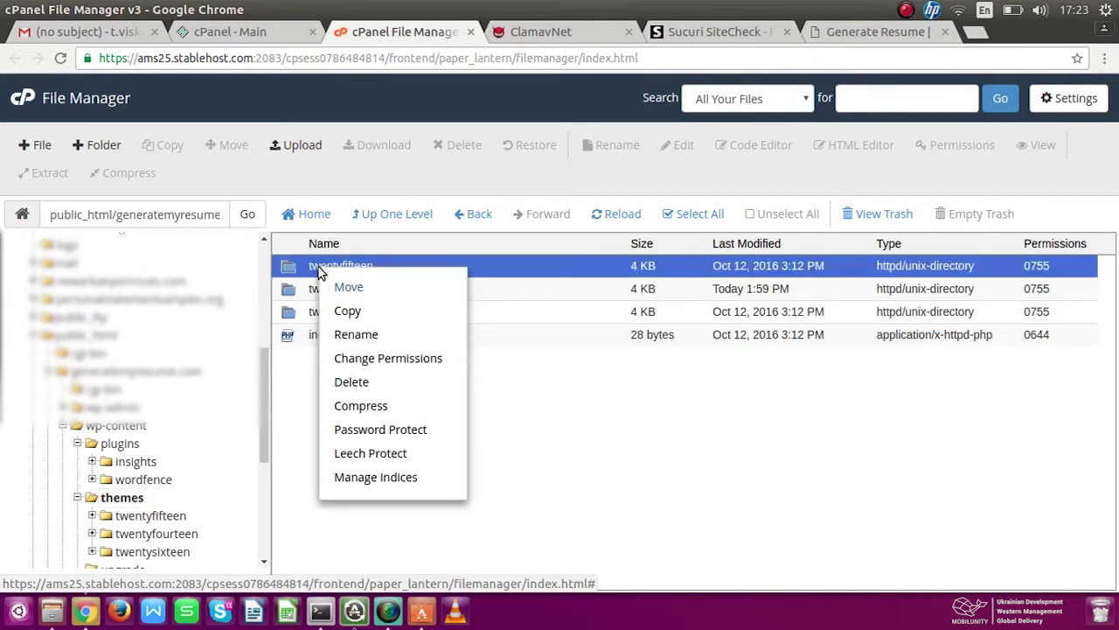
pyautogui.click(361, 385)
pyautogui.click(699, 386)
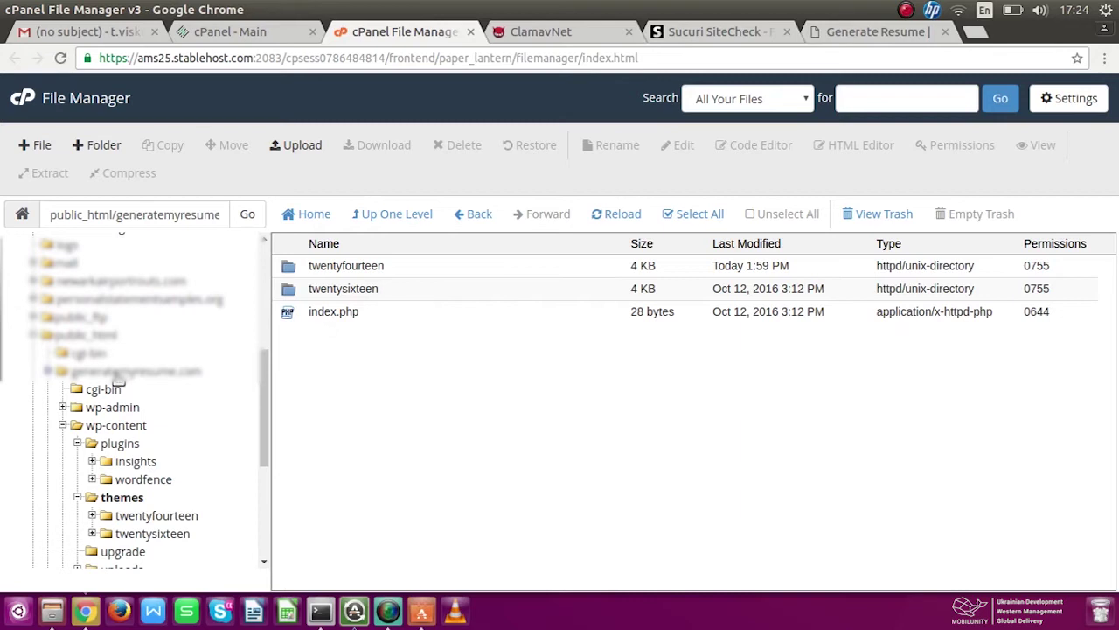
# Delete the .htaccess file from the generatemyresume.com root, keeping .htaccess.old.
pyautogui.click(116, 373)
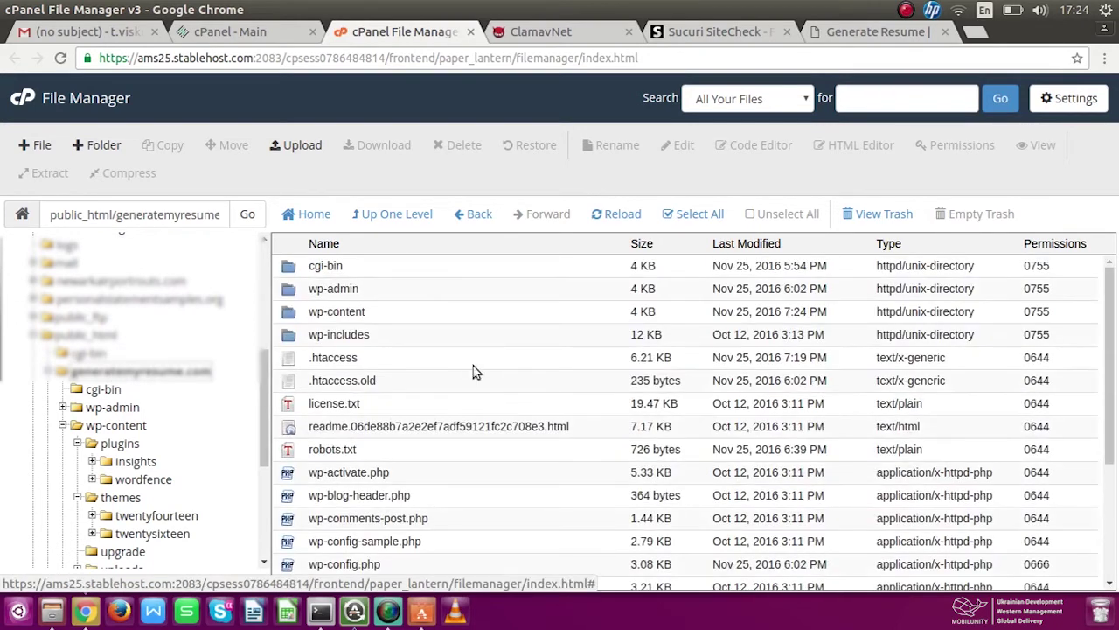
pyautogui.rightClick(354, 359)
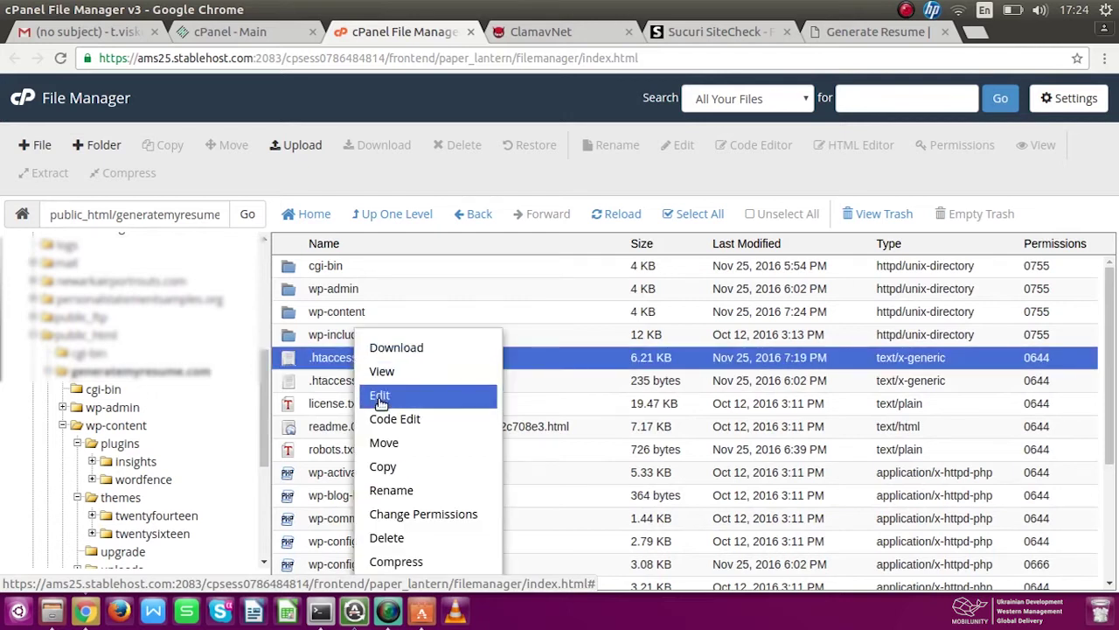
pyautogui.click(386, 539)
pyautogui.click(695, 384)
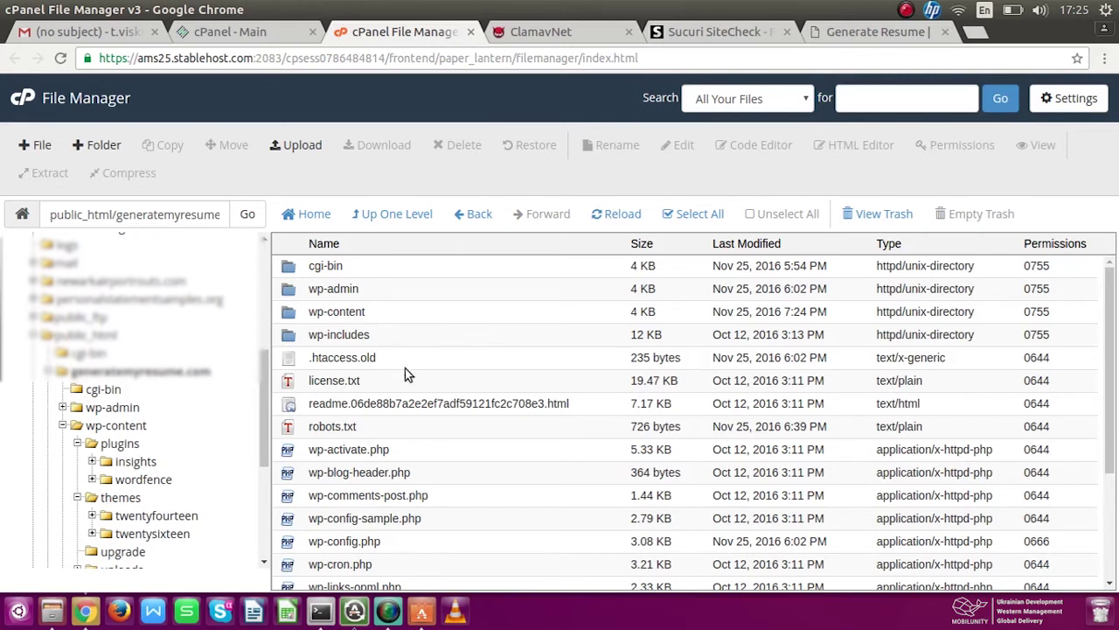
pyautogui.scroll(-1, 394, 352)
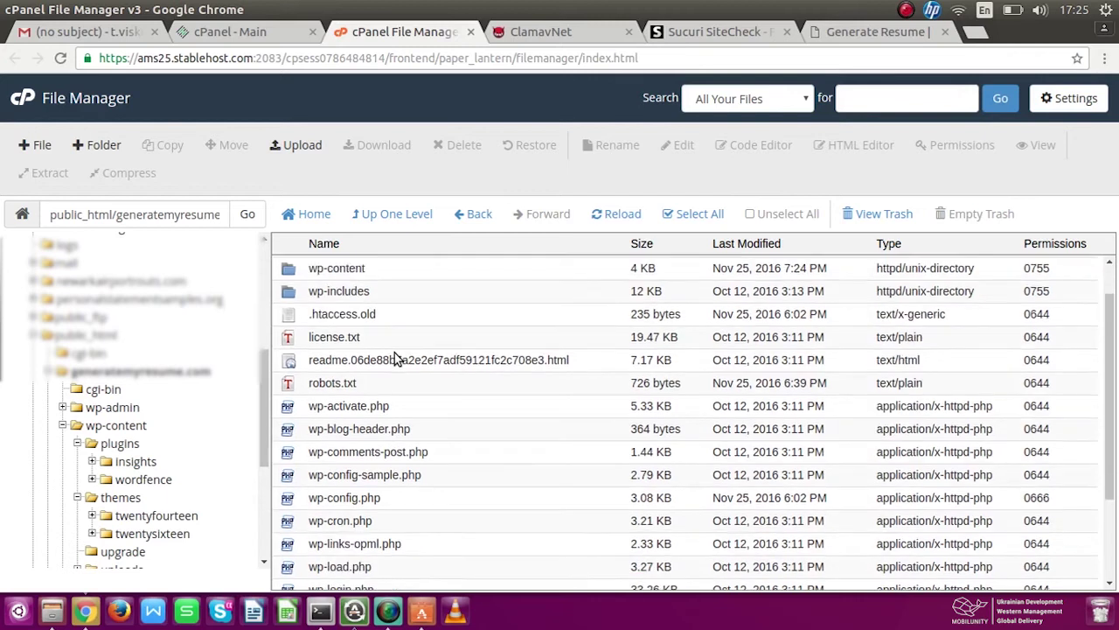
pyautogui.rightClick(346, 497)
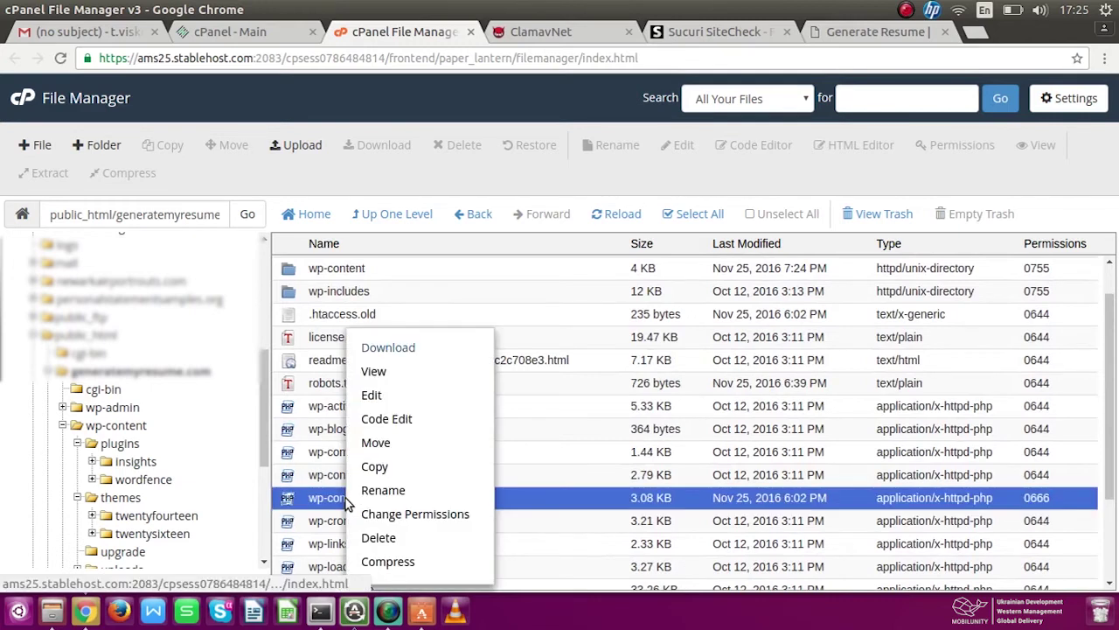
pyautogui.click(370, 374)
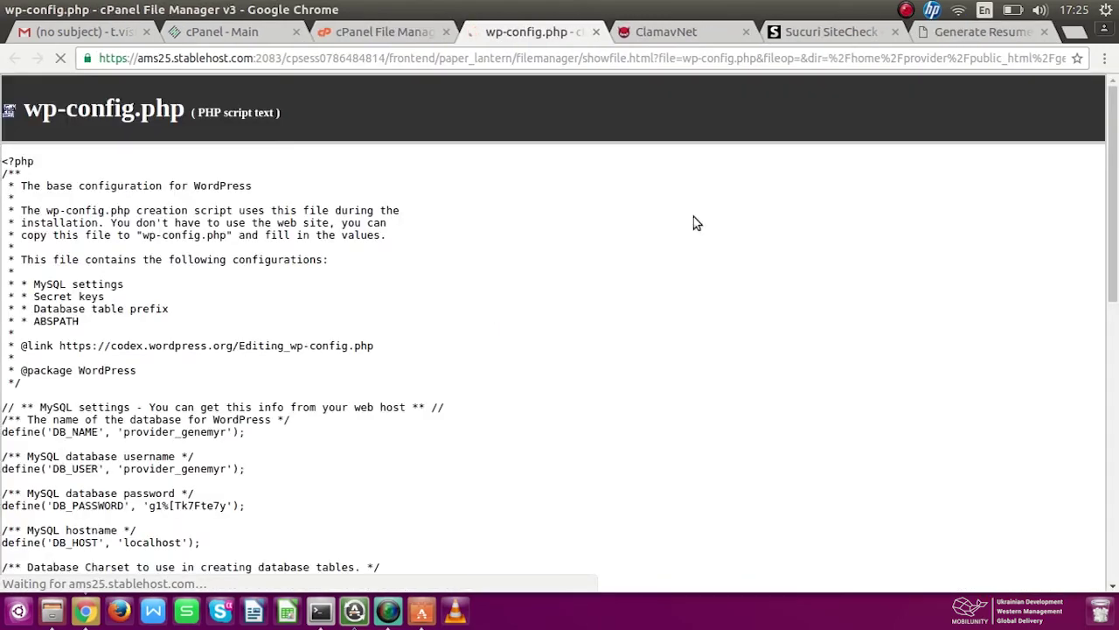
pyautogui.scroll(-10, 693, 229)
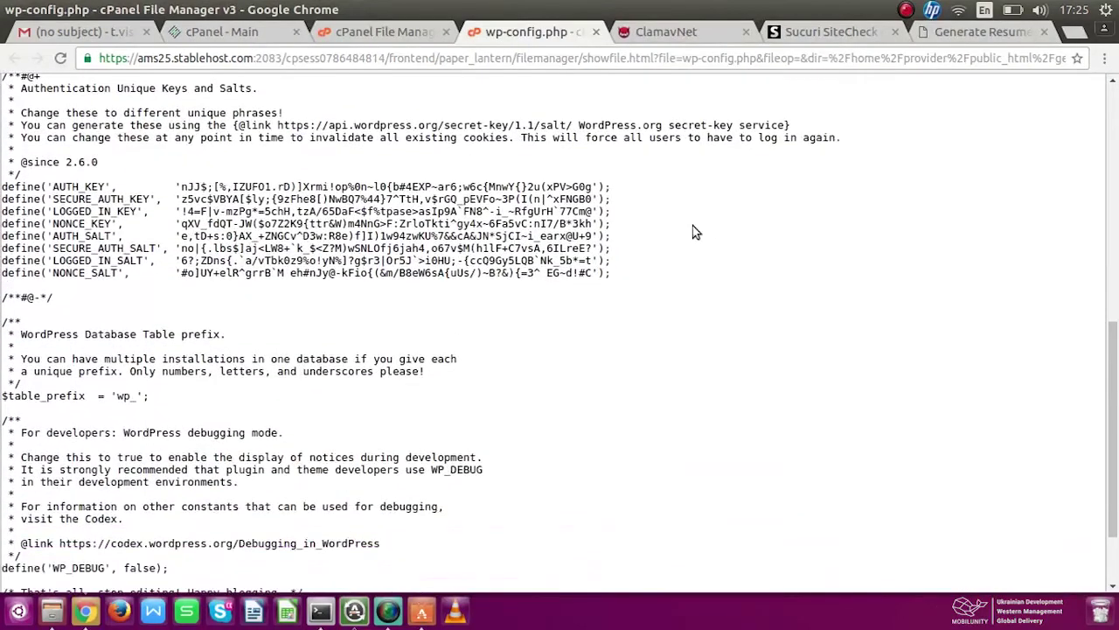
pyautogui.scroll(7, 691, 240)
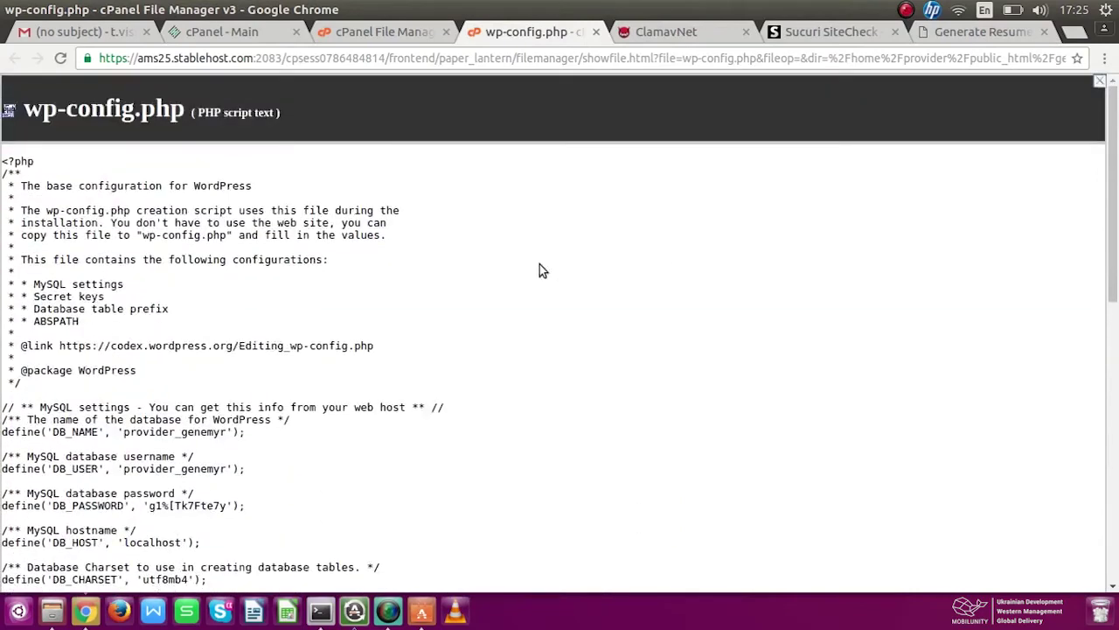
pyautogui.scroll(-8, 546, 266)
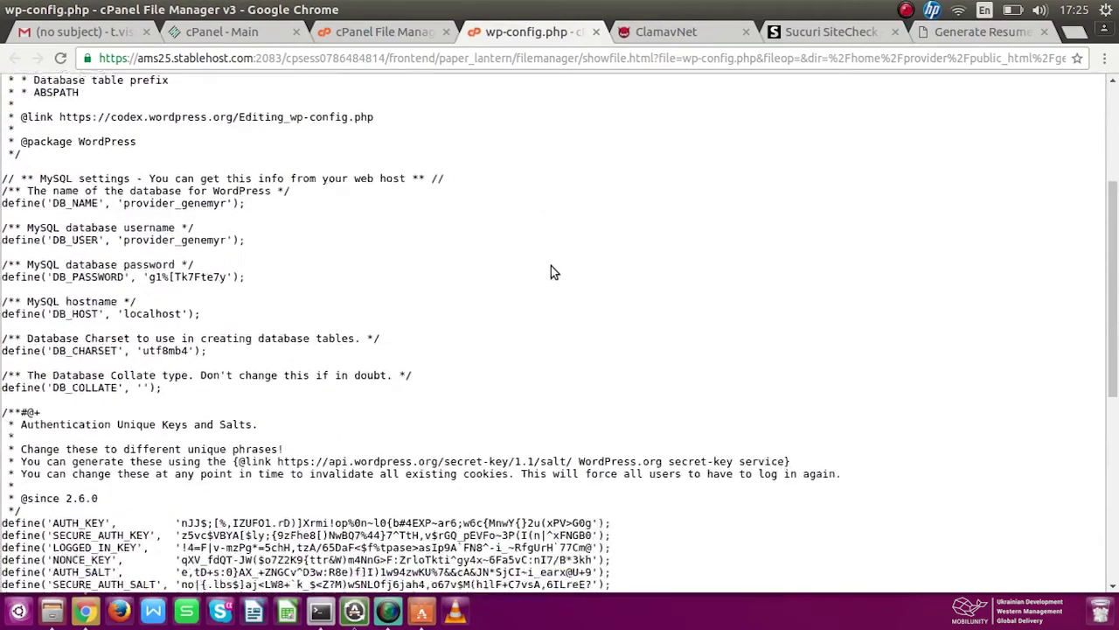
pyautogui.scroll(-3, 551, 272)
pyautogui.scroll(7, 551, 271)
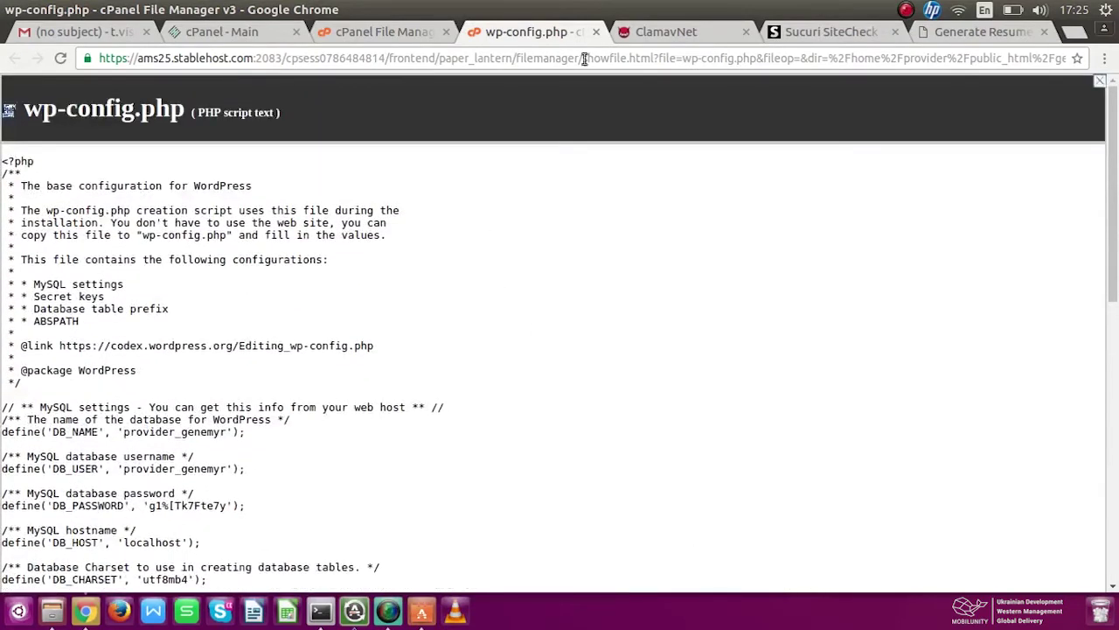
# Close the wp-config.php view and switch to the ClamAV website tab.
pyautogui.click(595, 35)
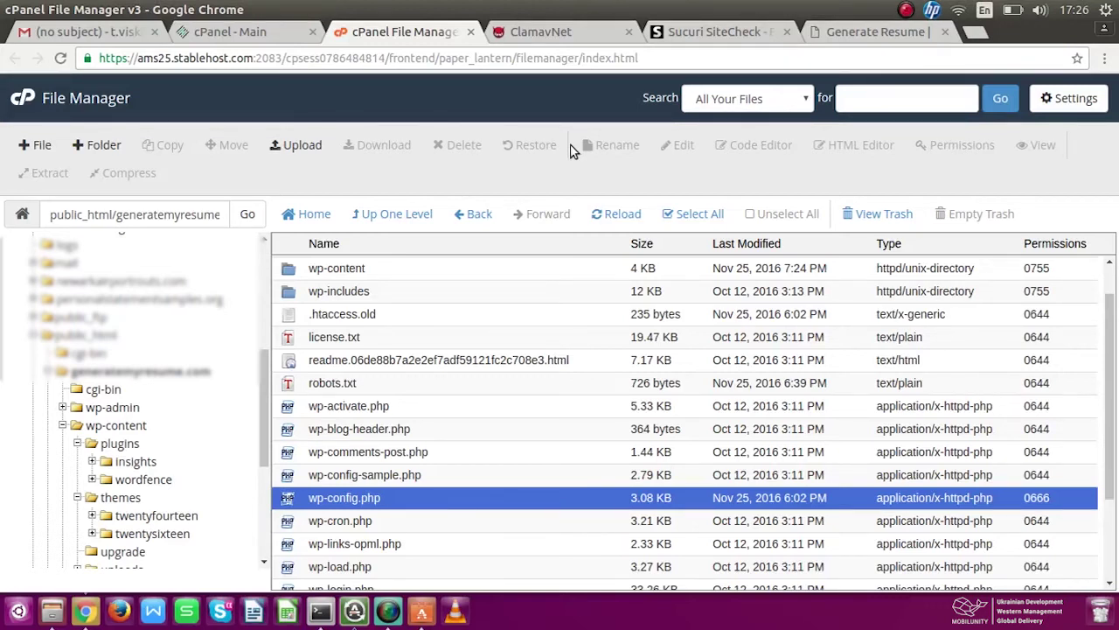
pyautogui.click(528, 34)
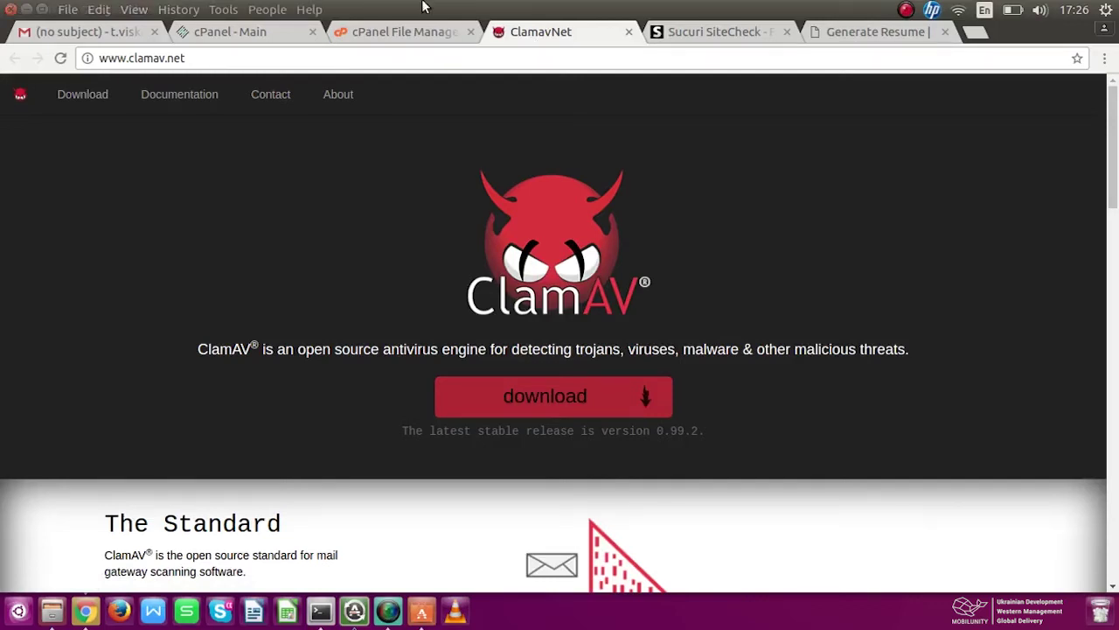
# Switch back to the cPanel - Main tab.
pyautogui.click(213, 34)
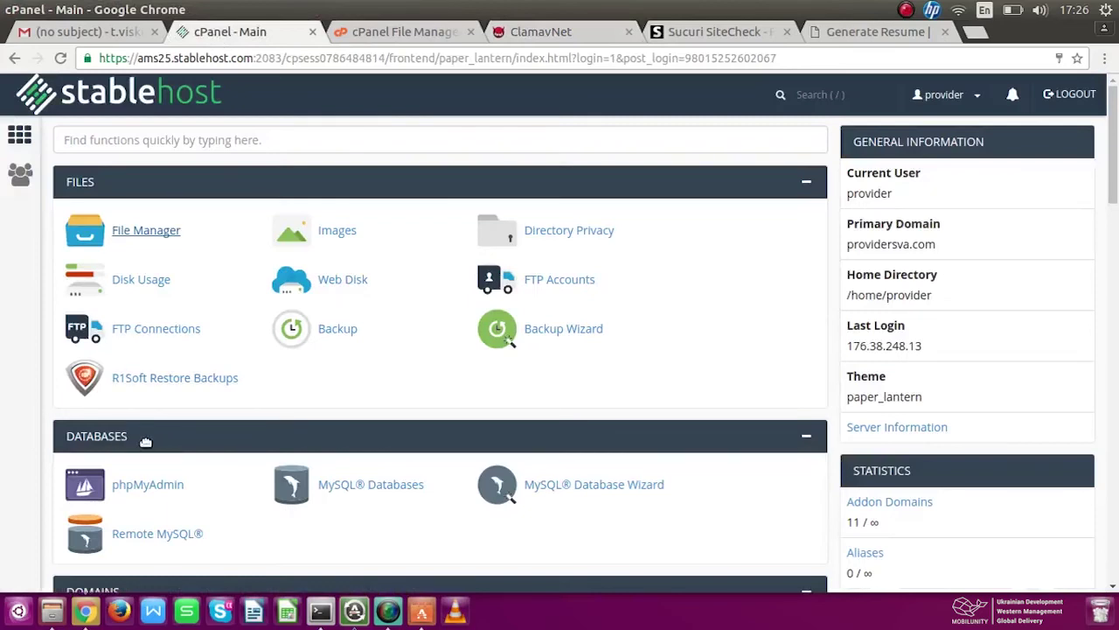
# Export the provider_genemyr database from phpMyAdmin using Quick export in SQL format.
pyautogui.click(152, 493)
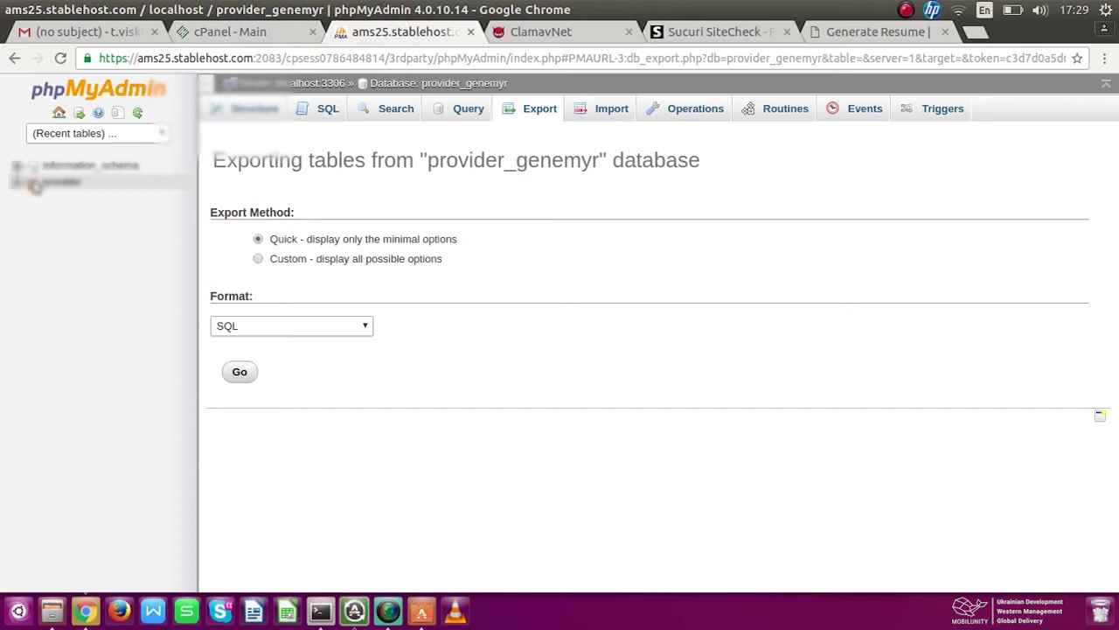
pyautogui.click(30, 188)
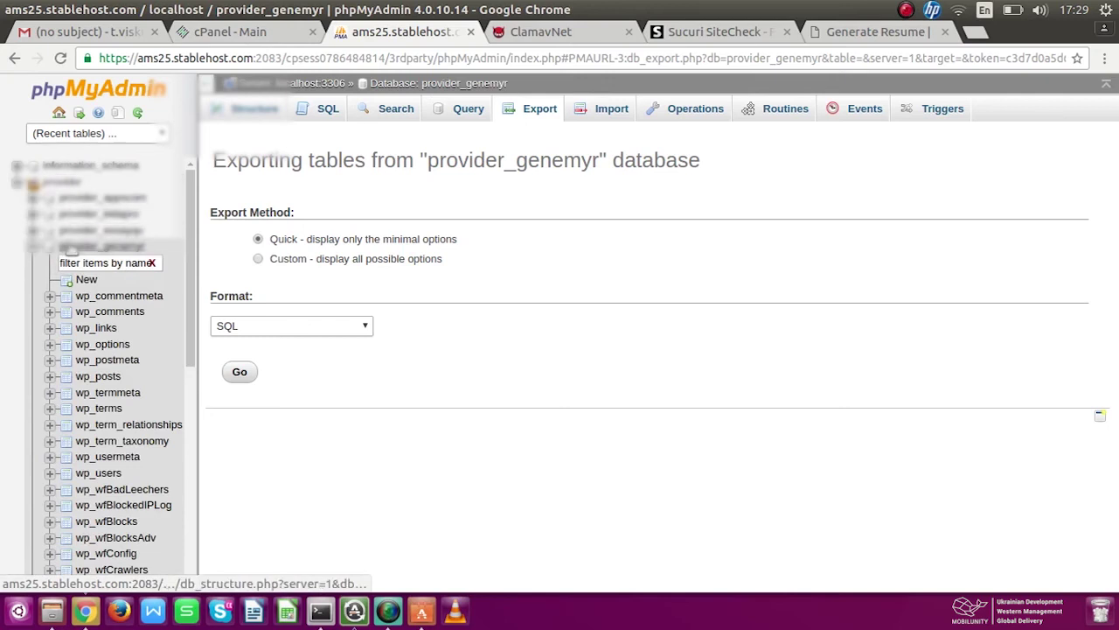
pyautogui.click(72, 249)
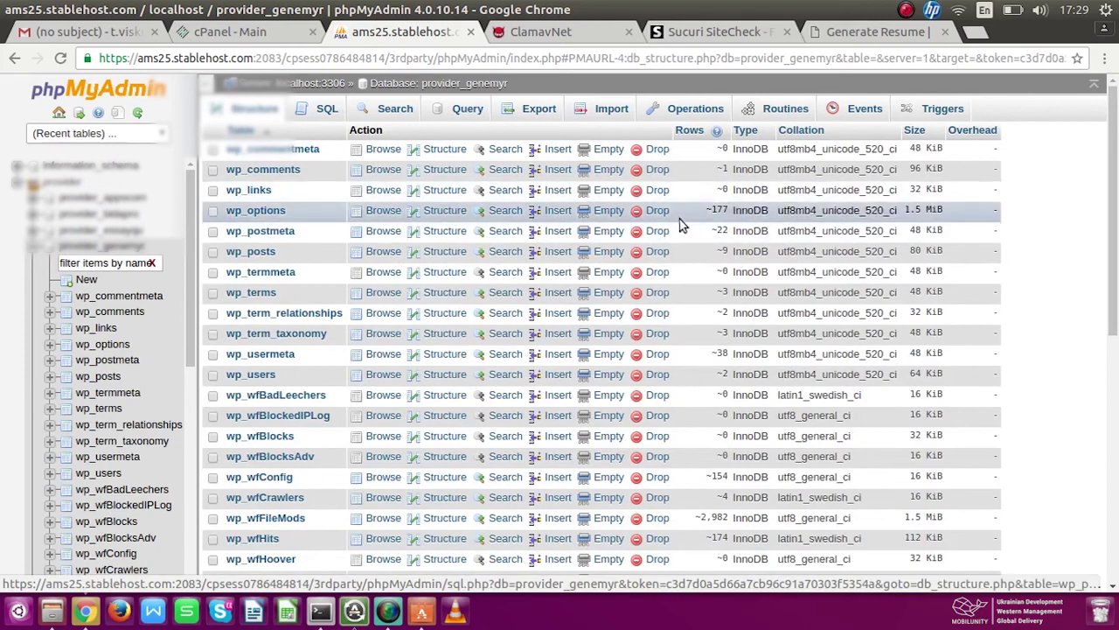
pyautogui.click(539, 109)
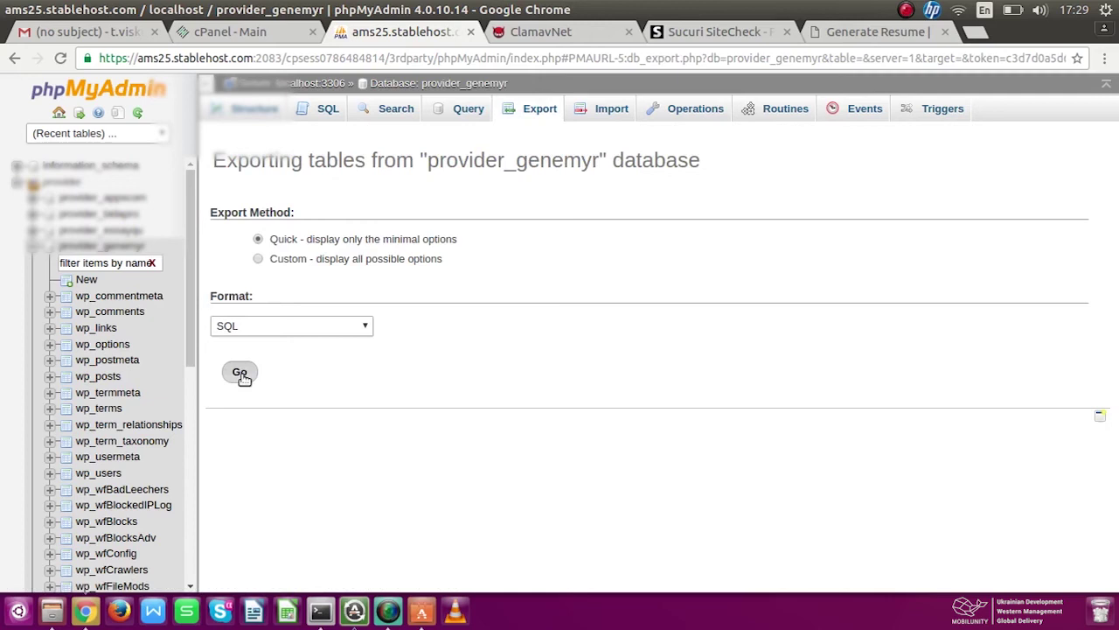
pyautogui.click(241, 373)
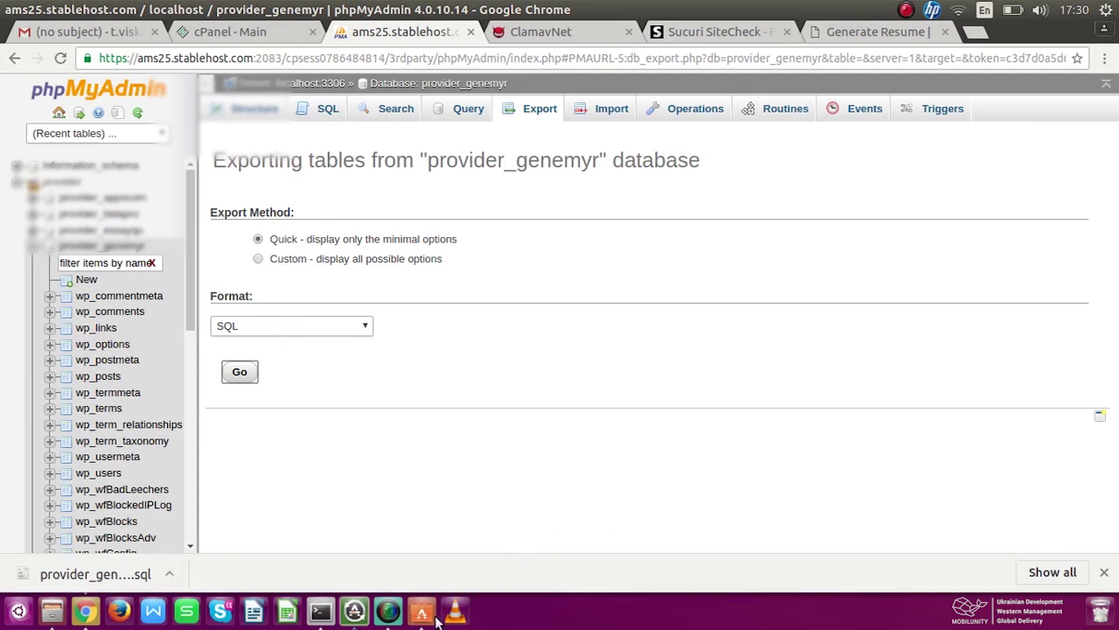
# Show the downloaded provider_genemyr.sql from Chrome's download bar in its Downloads folder.
pyautogui.click(322, 618)
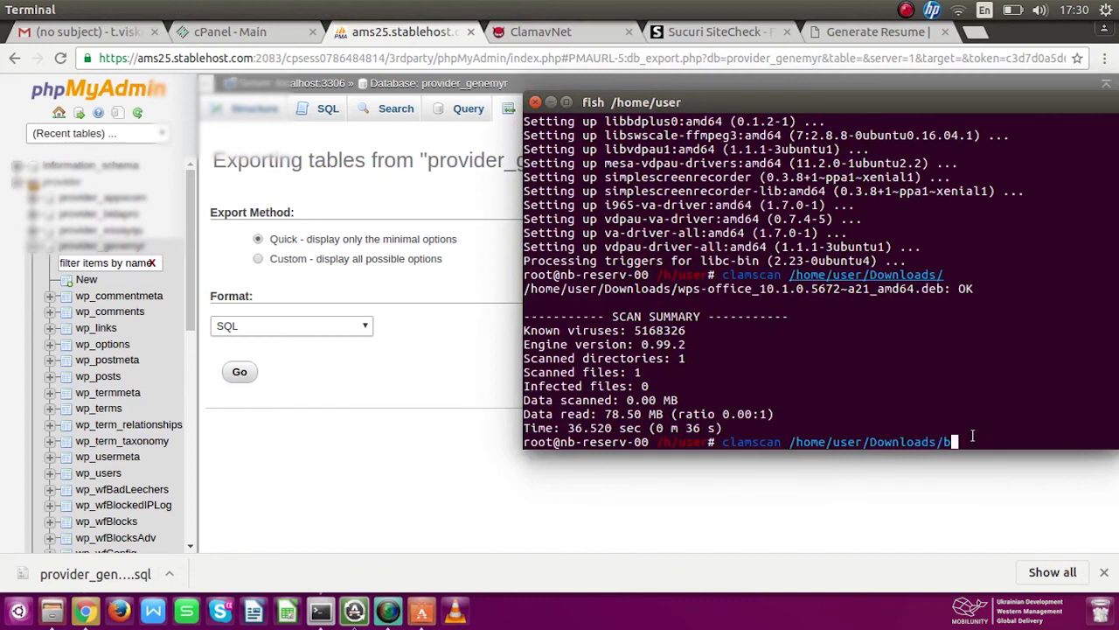
pyautogui.rightClick(158, 570)
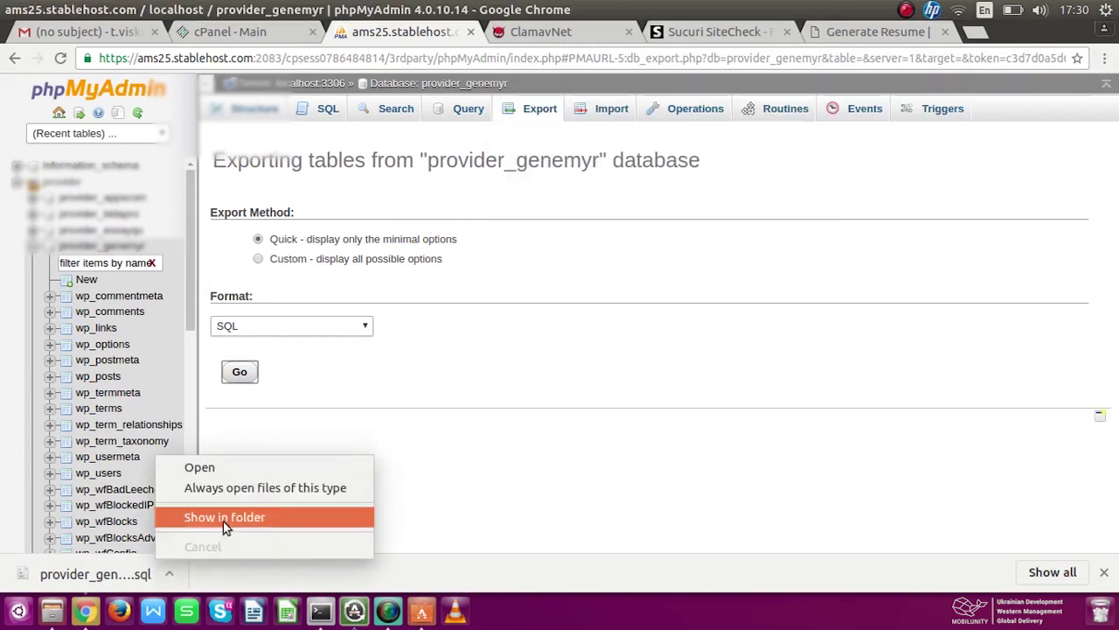
pyautogui.click(223, 521)
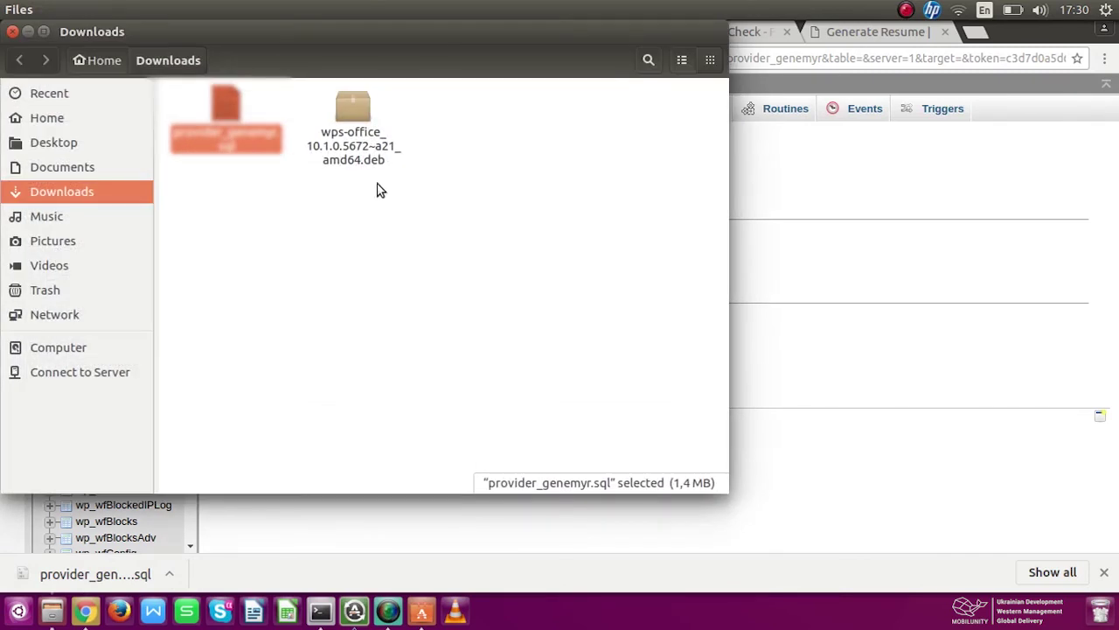
pyautogui.moveTo(254, 137)
pyautogui.mouseDown()
pyautogui.moveTo(303, 230)
pyautogui.moveTo(271, 141)
pyautogui.mouseUp()
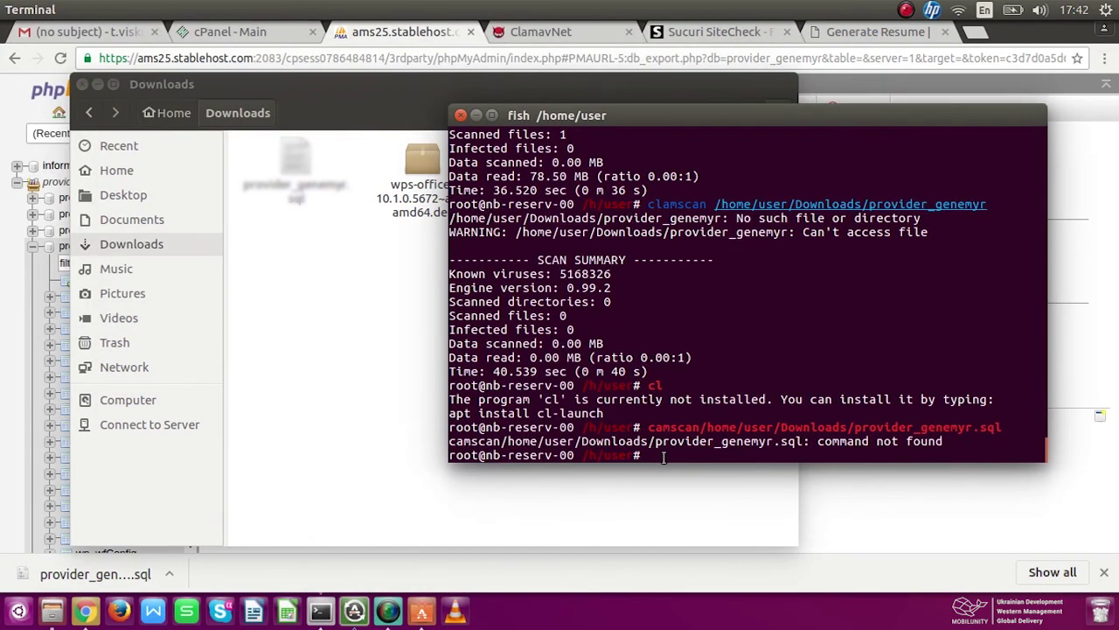
# Run clamscan on /home/user/Downloads/provider_genemyr.sql to virus-check the database dump.
pyautogui.write('clamscan /home/user')
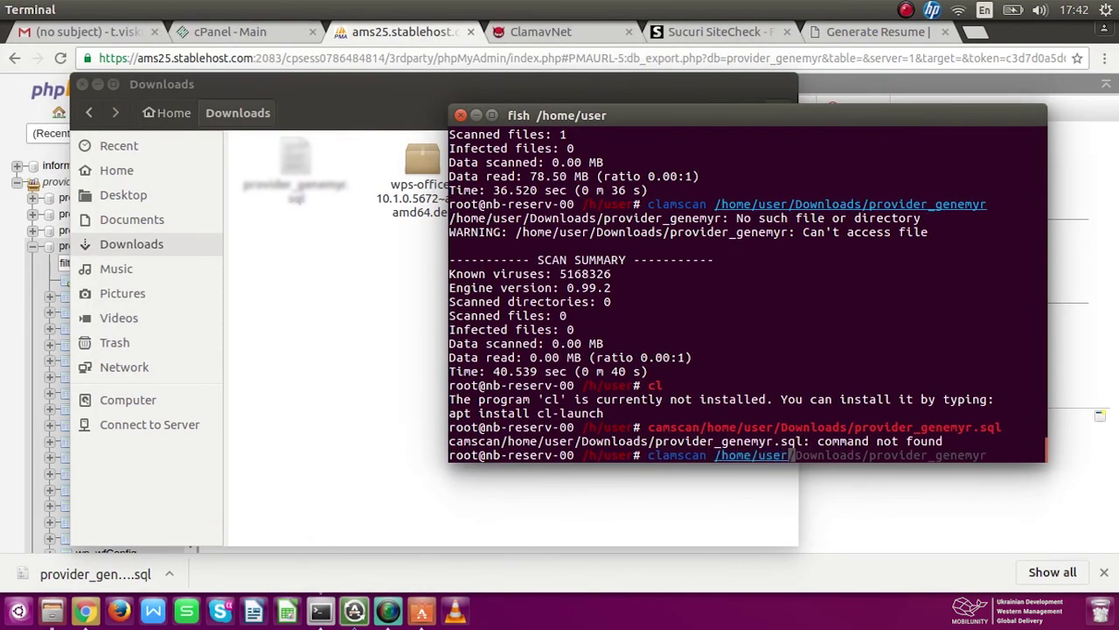
pyautogui.write('/Downloads/provider_genem')
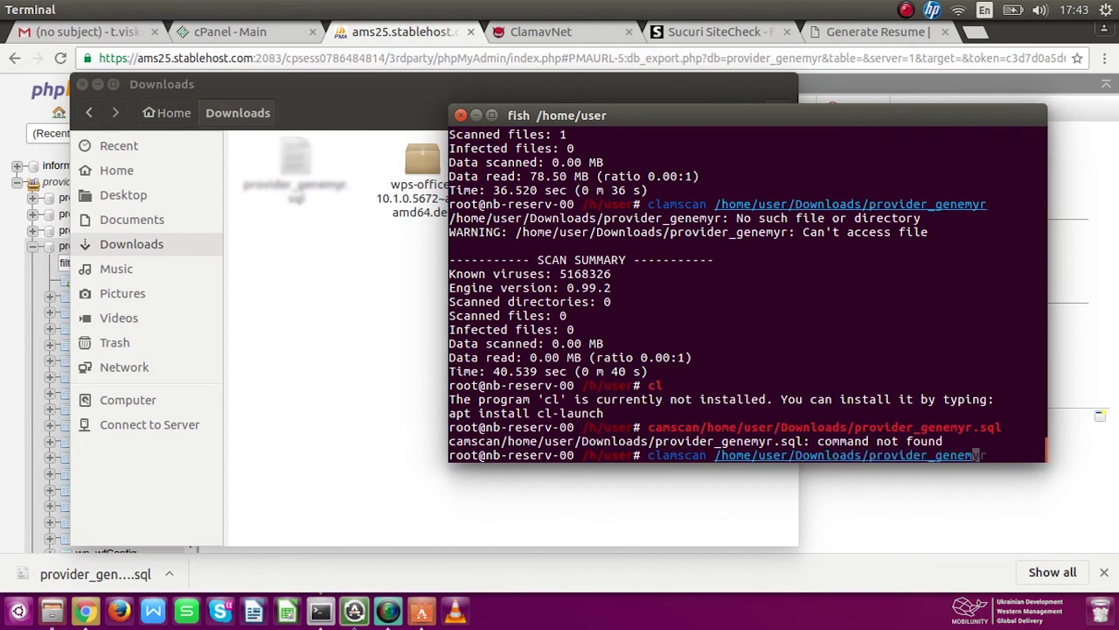
pyautogui.write('yr.sql')
pyautogui.press('Return')
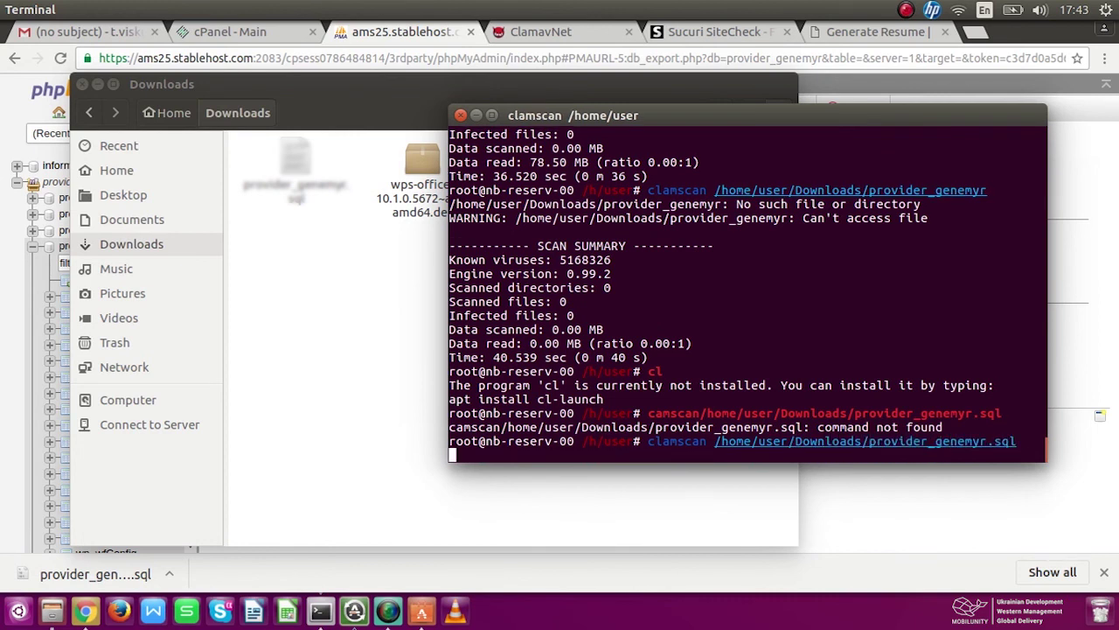